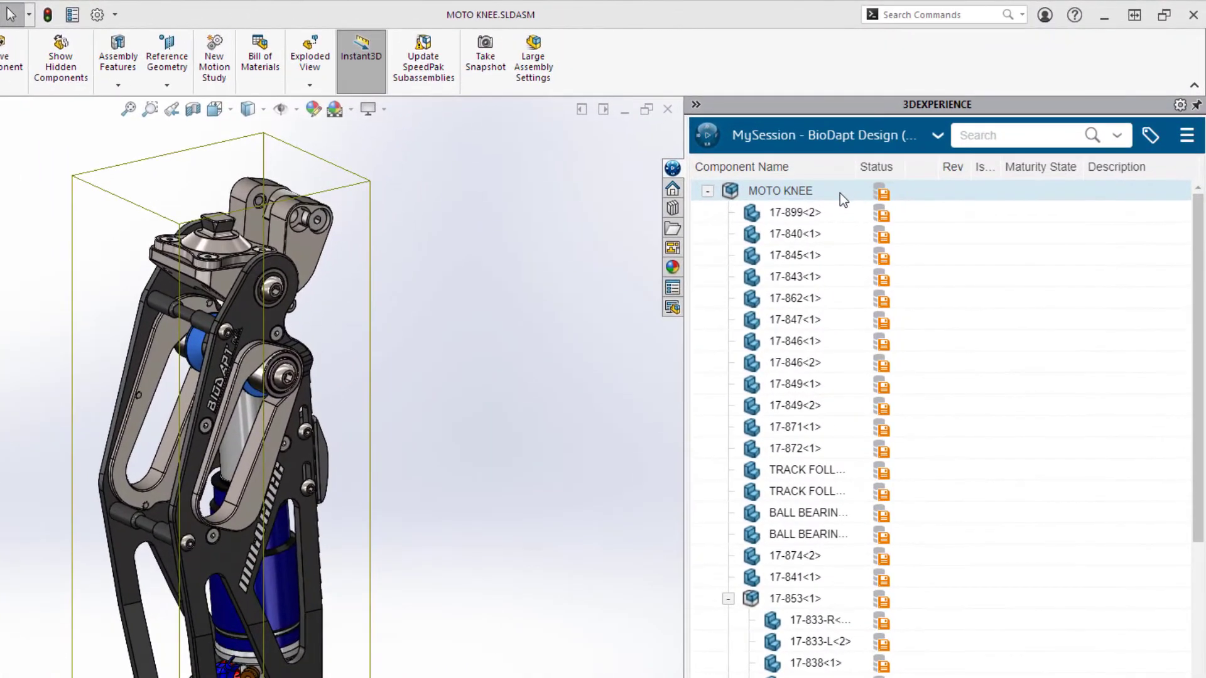
Save MOTO KNEE and all its parts to 3DEXPERIENCE under the MOTOKNEE bookmark.
{"action": "right_click", "coordinate": [928, 151]}
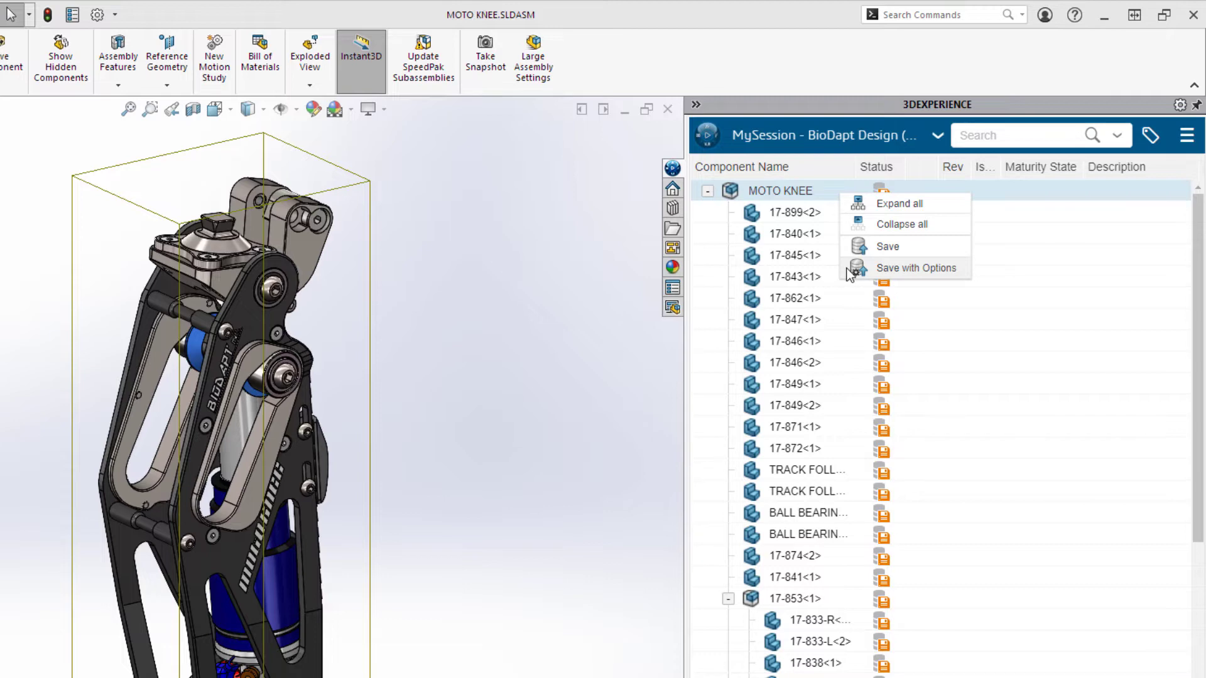
{"action": "left_click", "coordinate": [905, 268]}
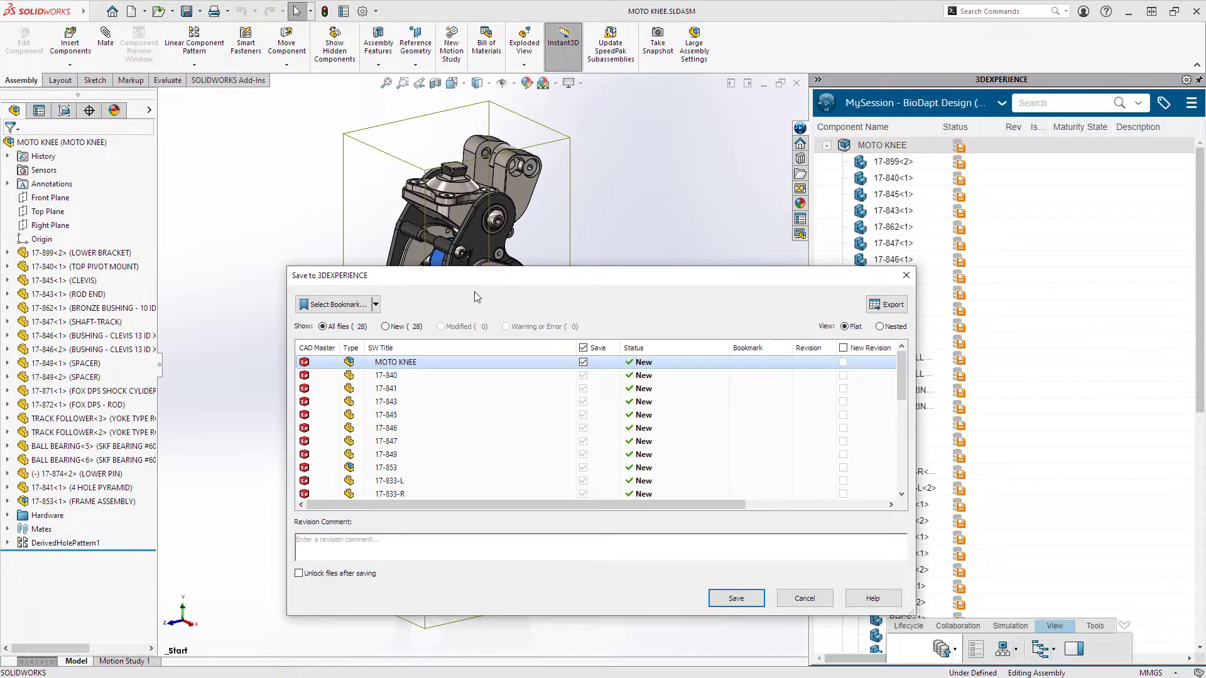
{"action": "left_click", "coordinate": [358, 305]}
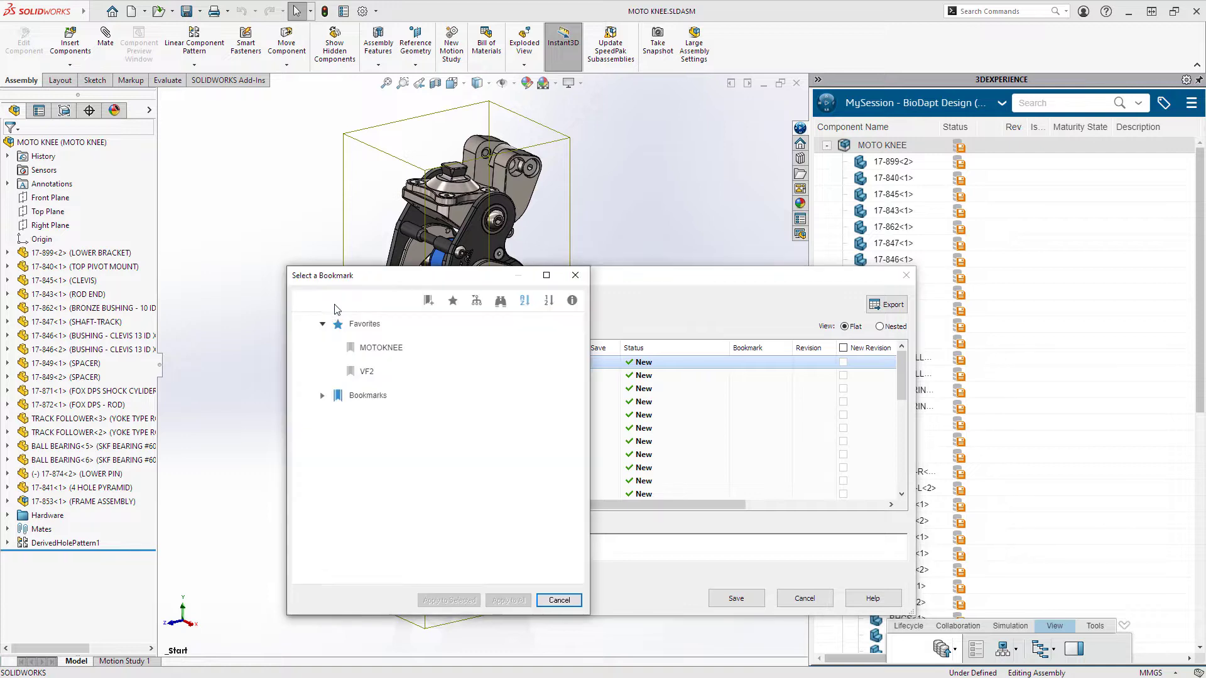
{"action": "left_click", "coordinate": [301, 351]}
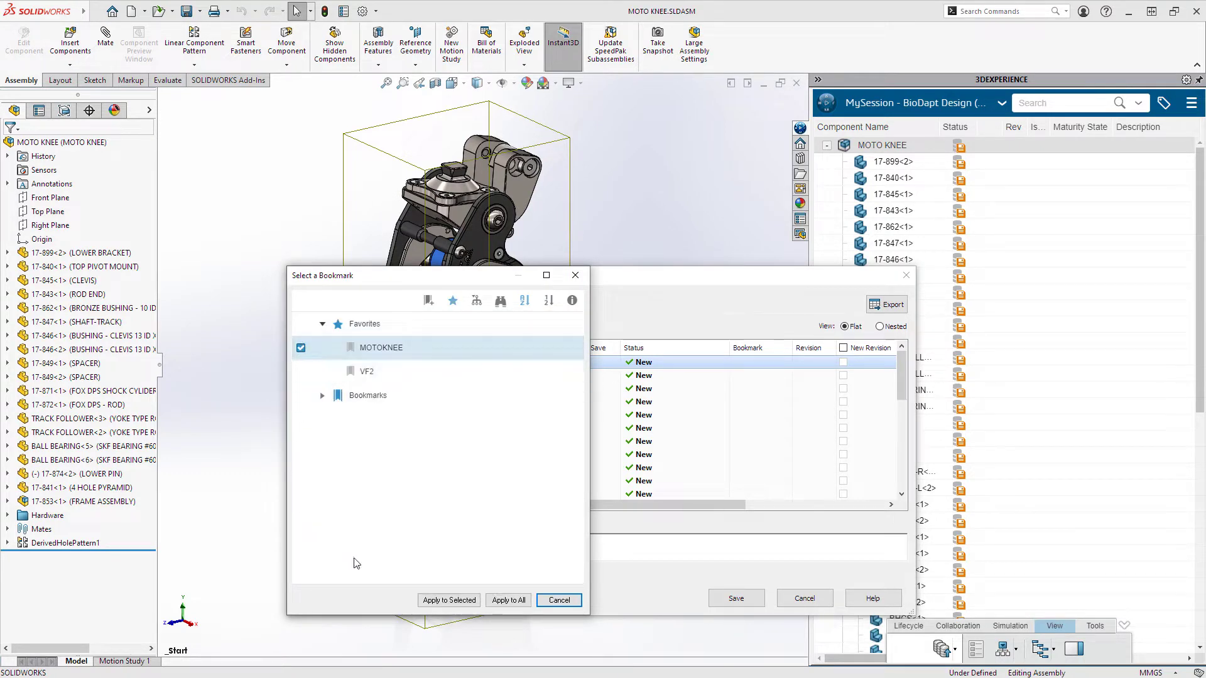
{"action": "left_click", "coordinate": [449, 599]}
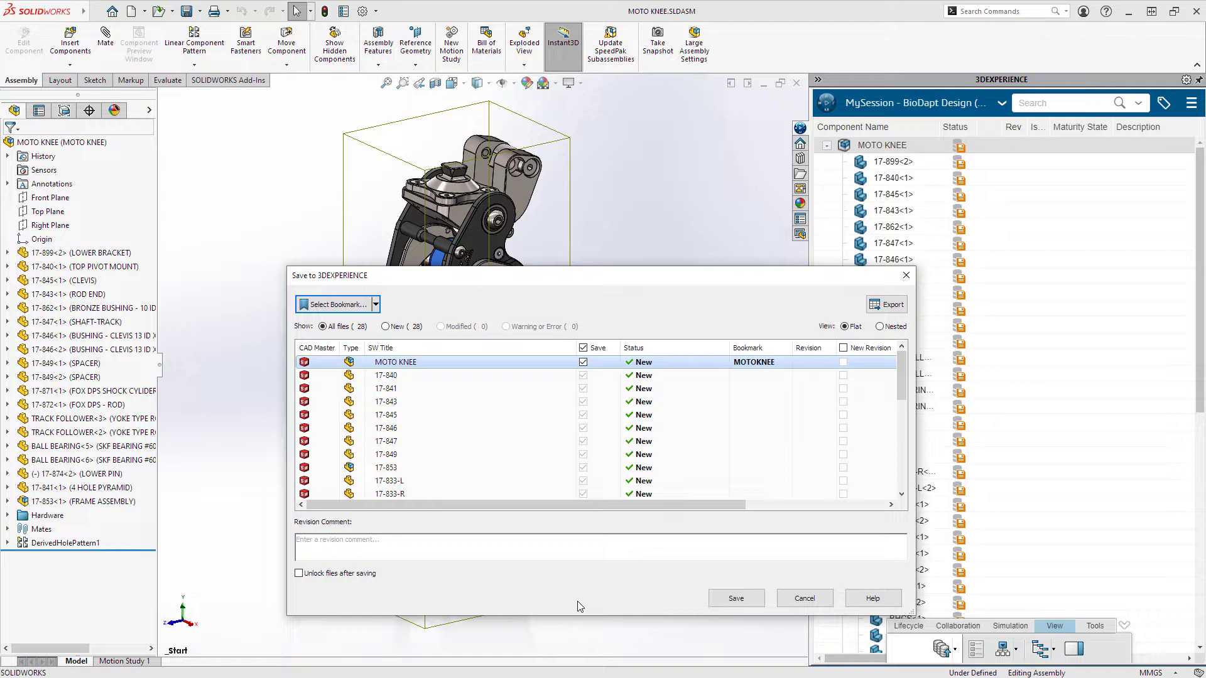
{"action": "left_click", "coordinate": [726, 600]}
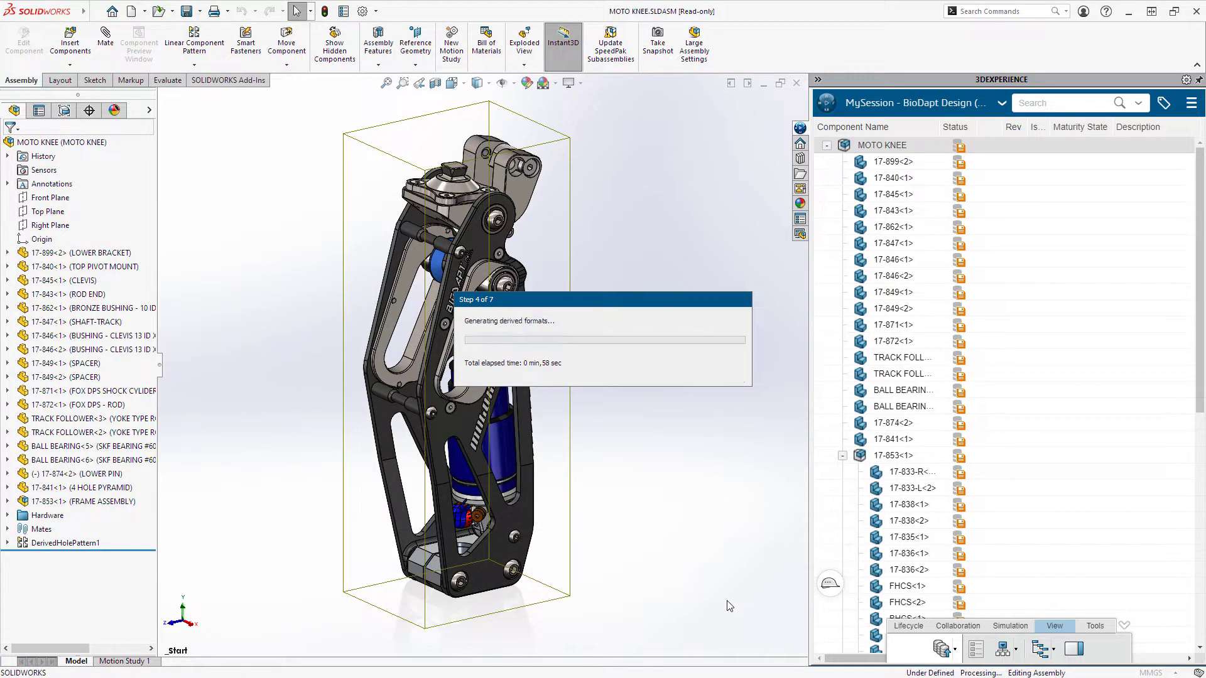
Change MOTO KNEE revision A's maturity to Released, including its structural components.
{"action": "left_click", "coordinate": [1073, 650]}
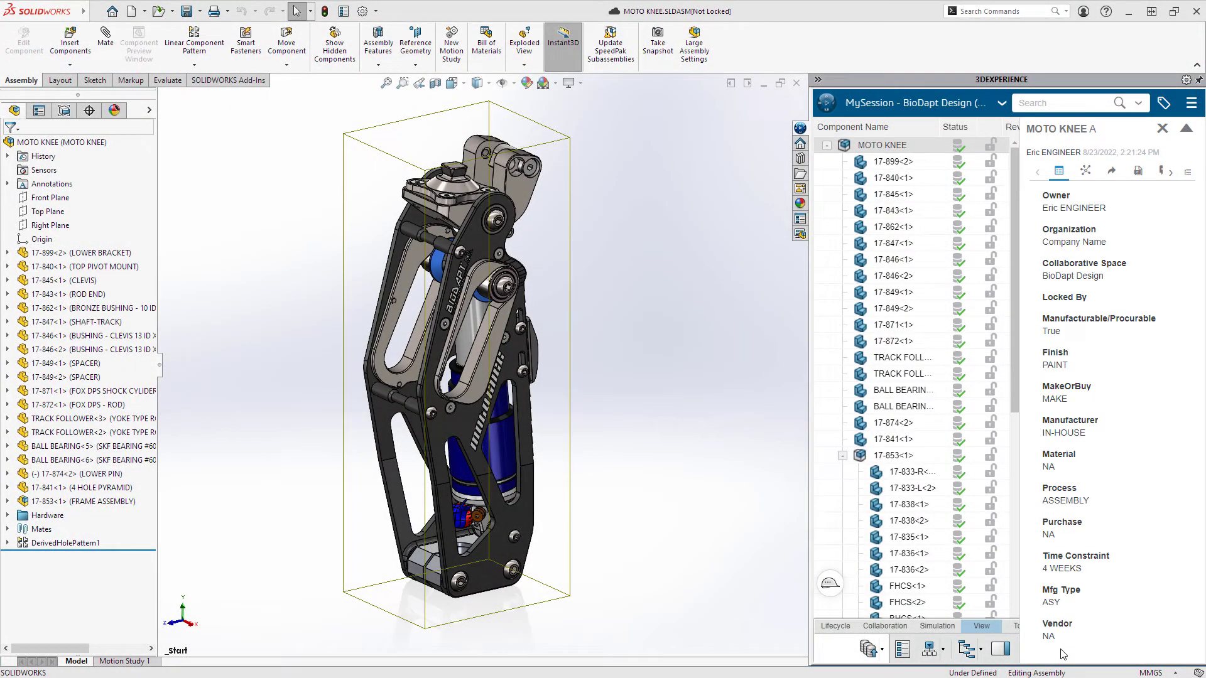
{"action": "left_click", "coordinate": [997, 651]}
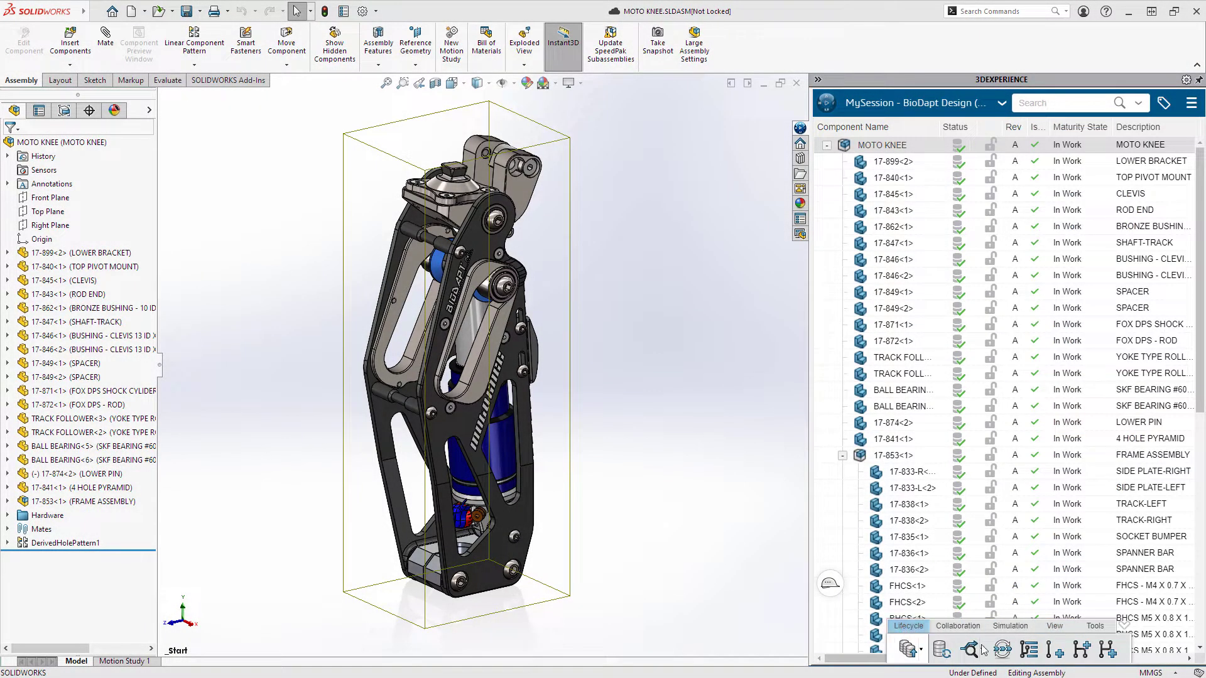
{"action": "left_click", "coordinate": [1002, 649]}
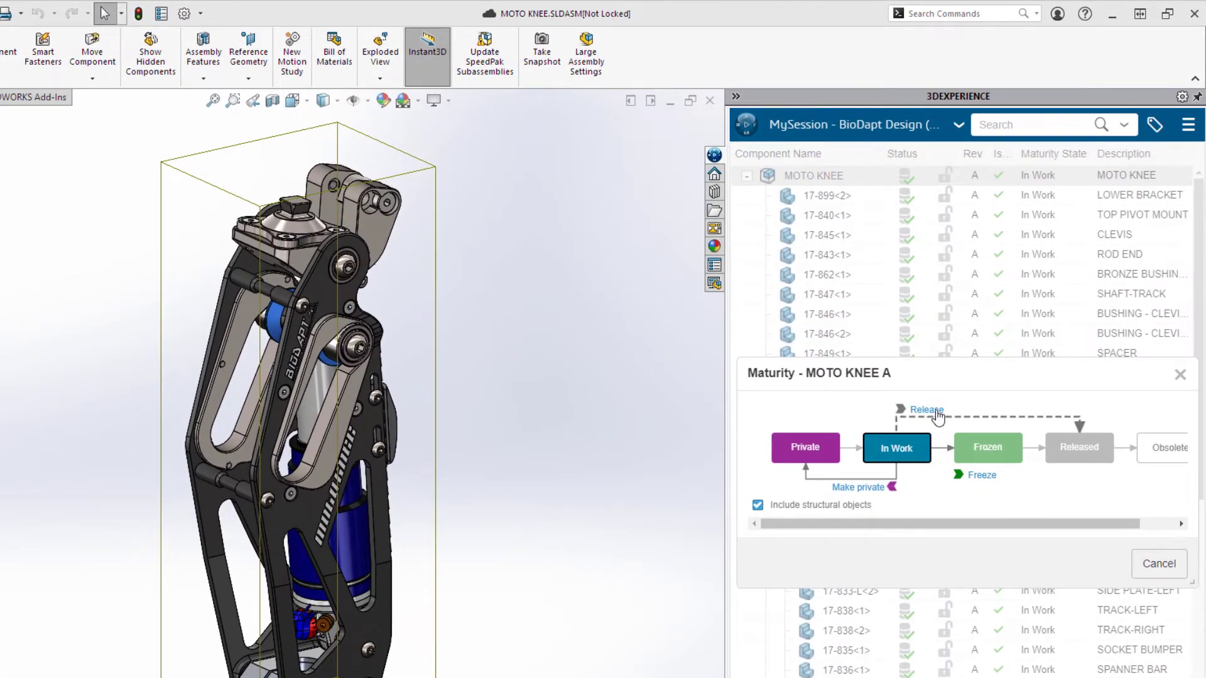
{"action": "left_click", "coordinate": [929, 411]}
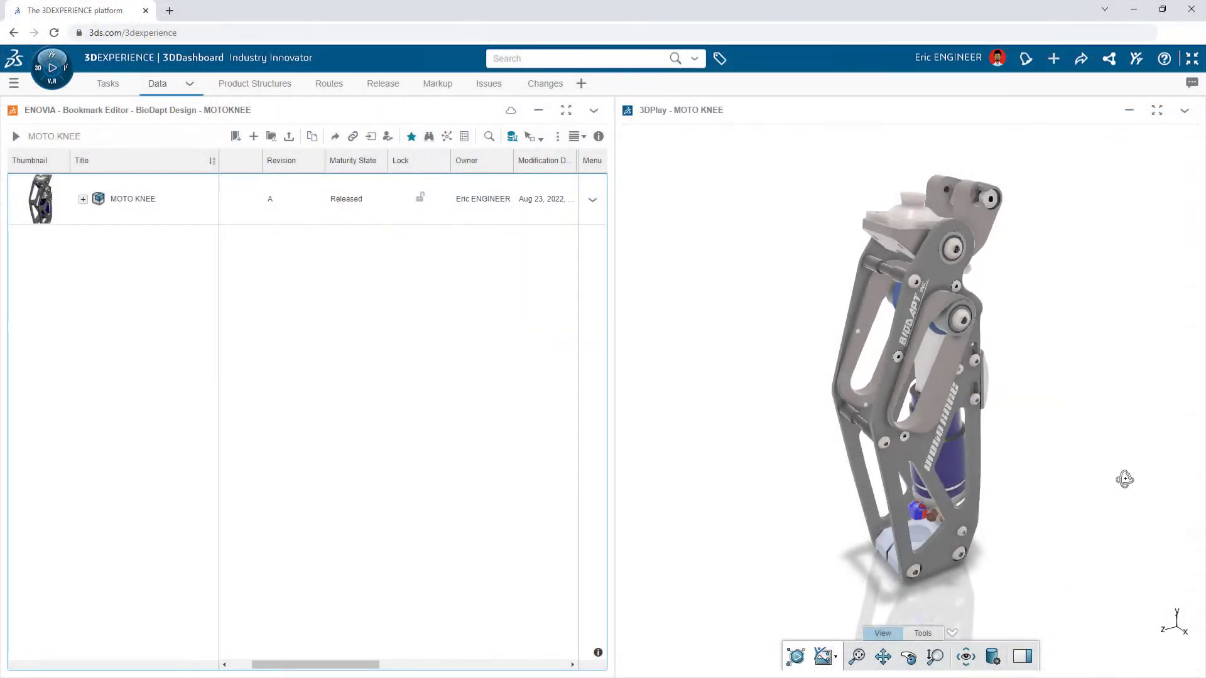
Orbit the released MOTO KNEE model in the Design Review tab to inspect it.
{"action": "left_click_drag", "start_coordinate": [1125, 480], "coordinate": [603, 464]}
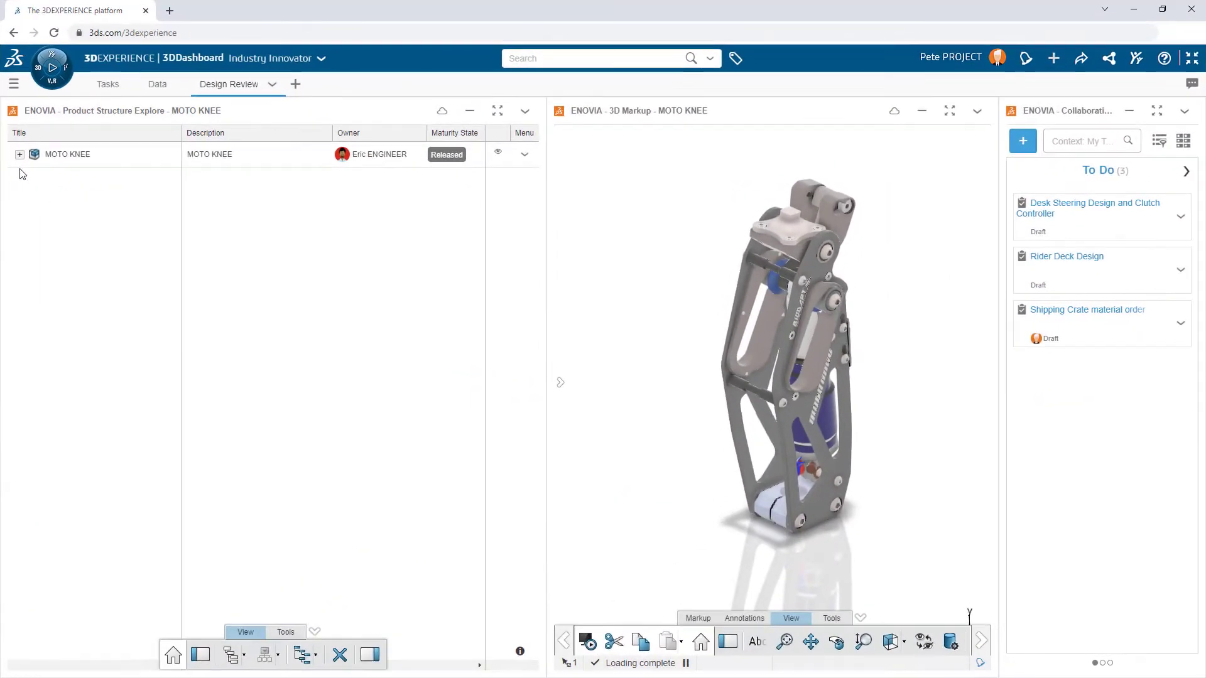
Expand the MOTO KNEE structure, view it from the front, and preview Make Or Buy tag colouring.
{"action": "left_click", "coordinate": [19, 155]}
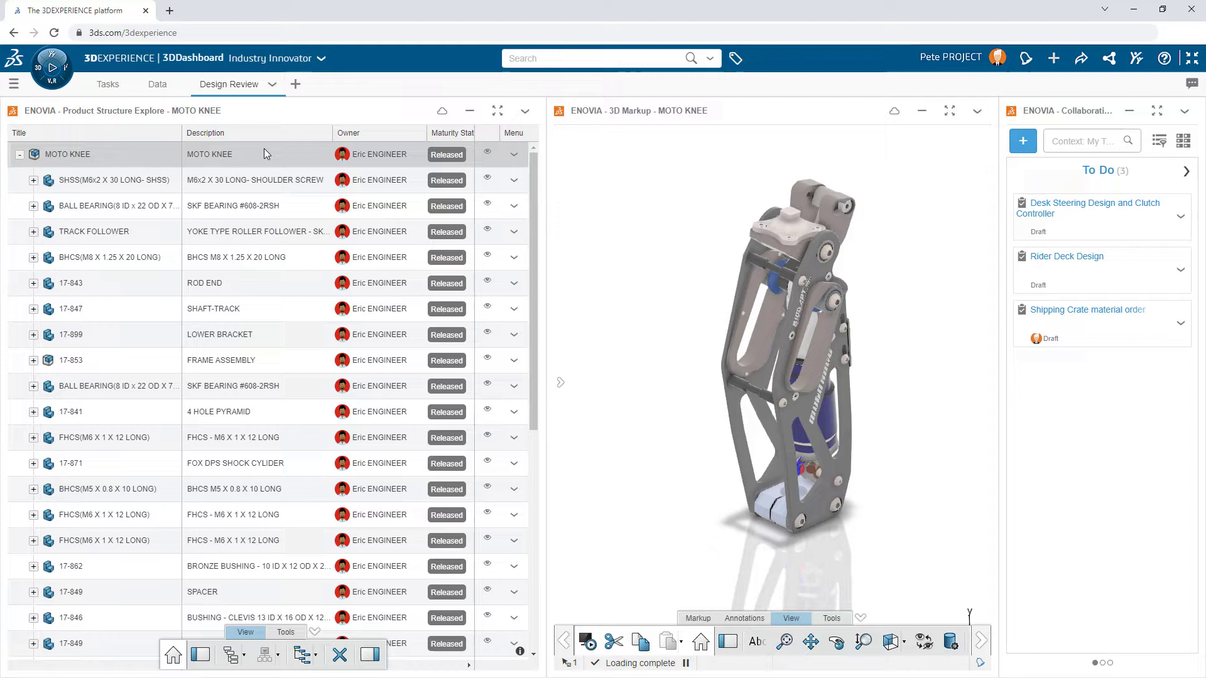
{"action": "left_click", "coordinate": [891, 642]}
{"action": "left_click", "coordinate": [735, 59]}
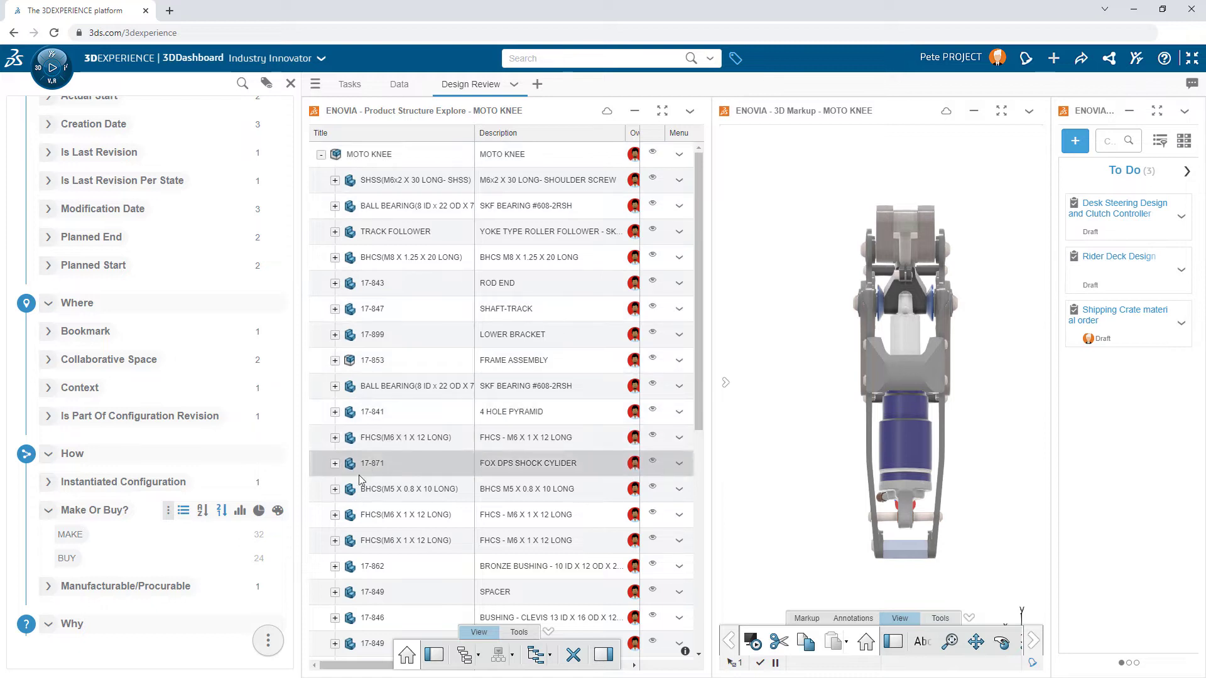
{"action": "left_click", "coordinate": [277, 511]}
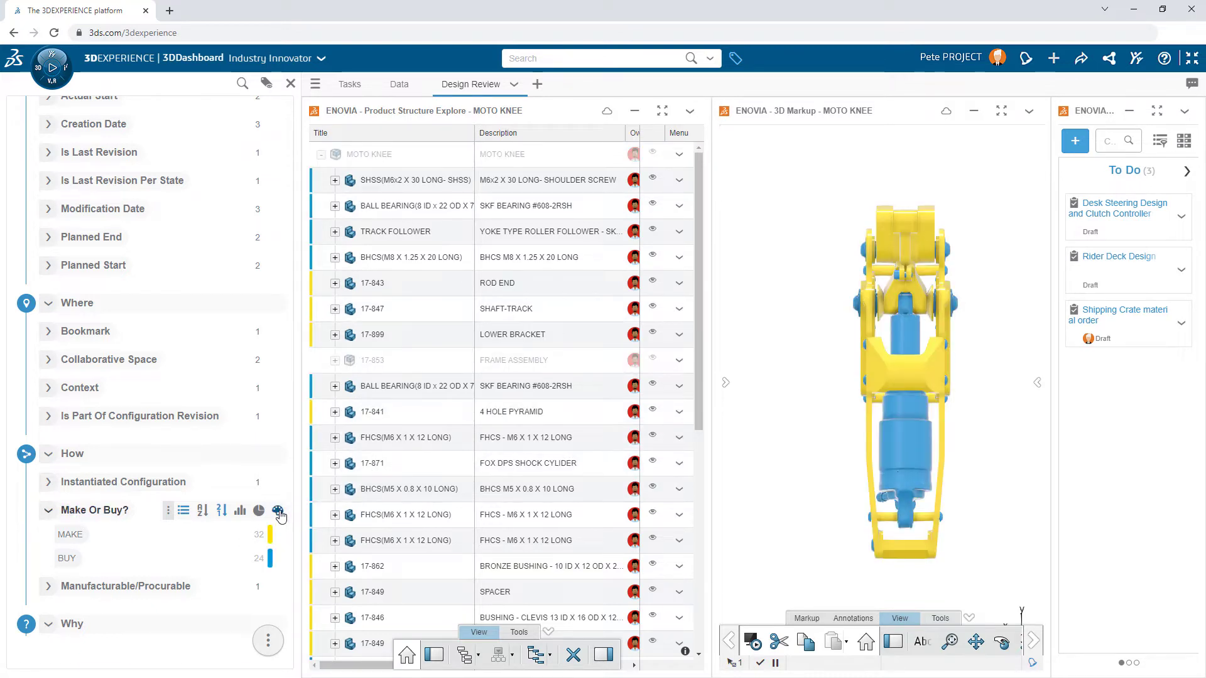
{"action": "left_click", "coordinate": [279, 514]}
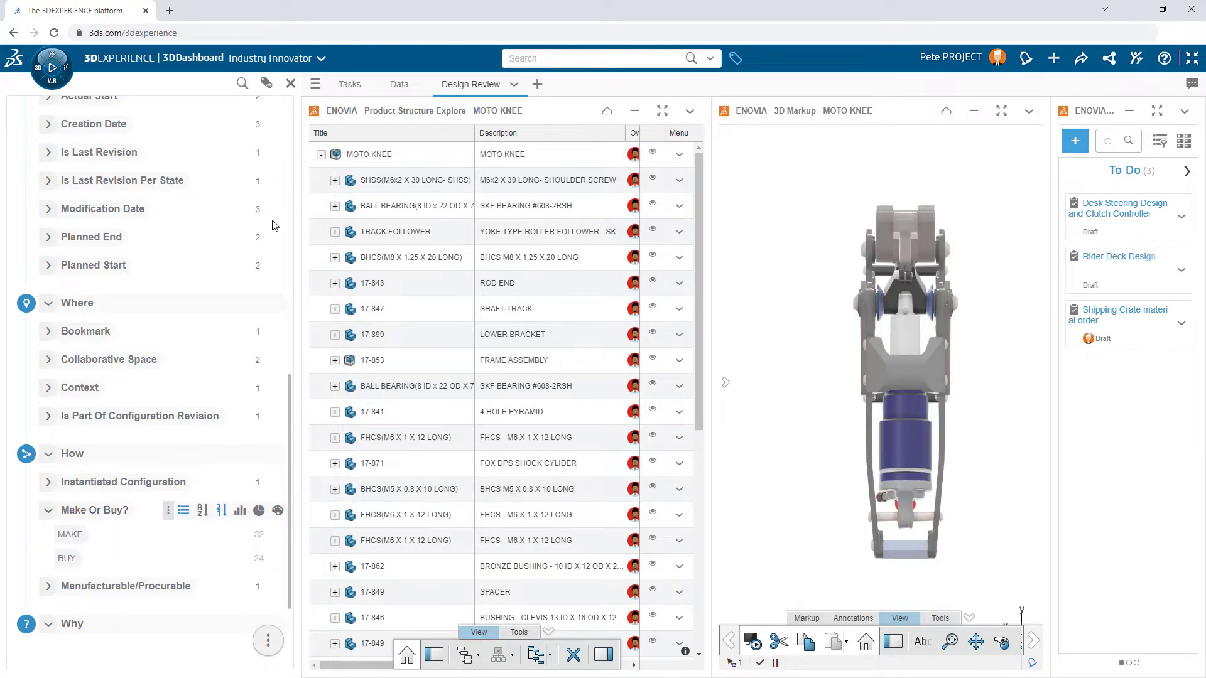
{"action": "left_click", "coordinate": [290, 85]}
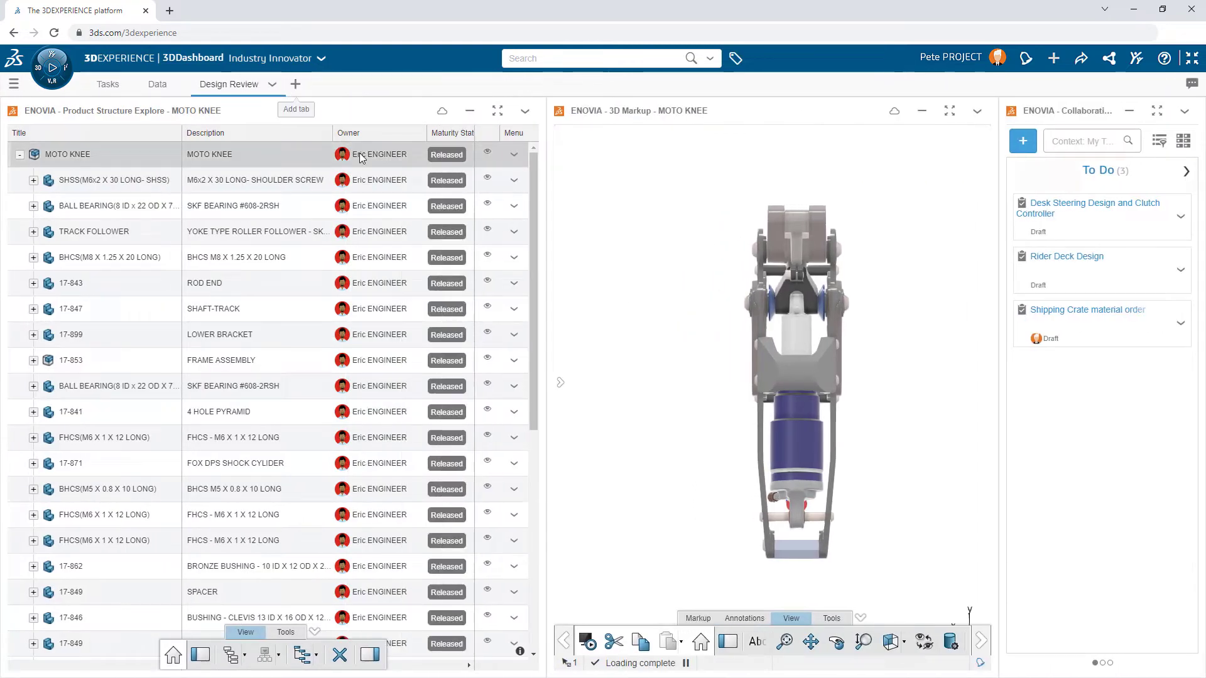
Jump to saved markup viewpoint 2 of MOTO KNEE.
{"action": "left_click", "coordinate": [560, 383]}
{"action": "left_click", "coordinate": [633, 308]}
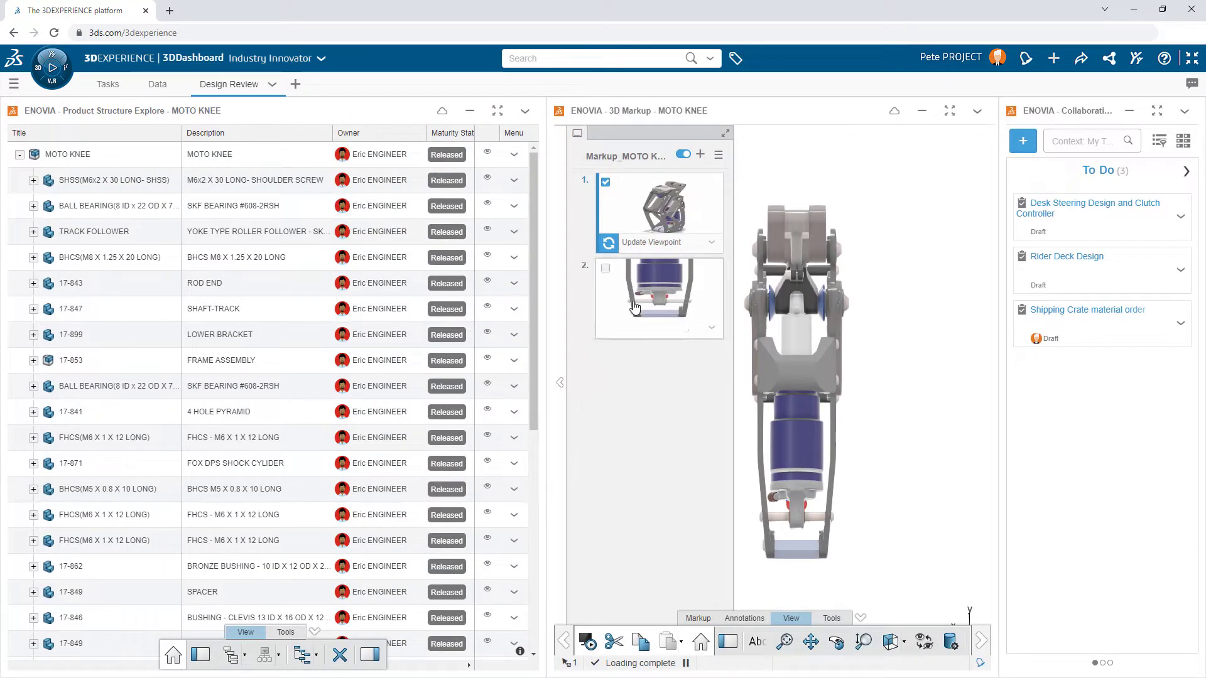
{"action": "left_click", "coordinate": [559, 381]}
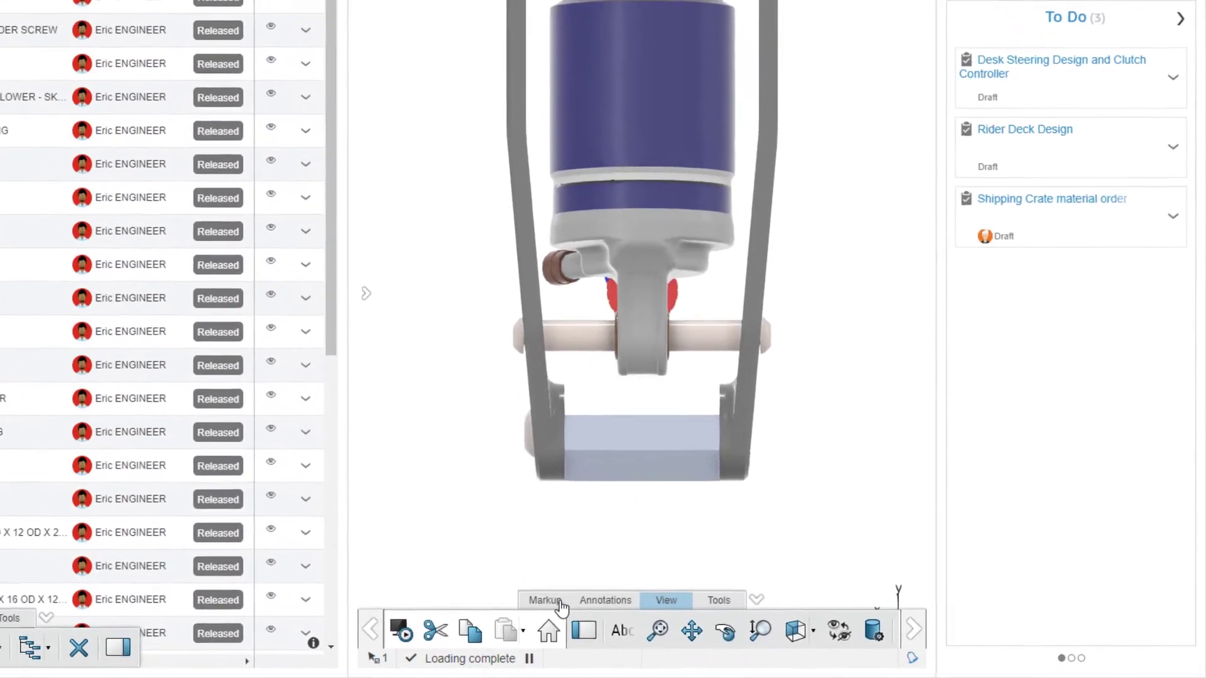
Draw rectangle markups around both ends of the lower pin.
{"action": "left_click", "coordinate": [668, 614]}
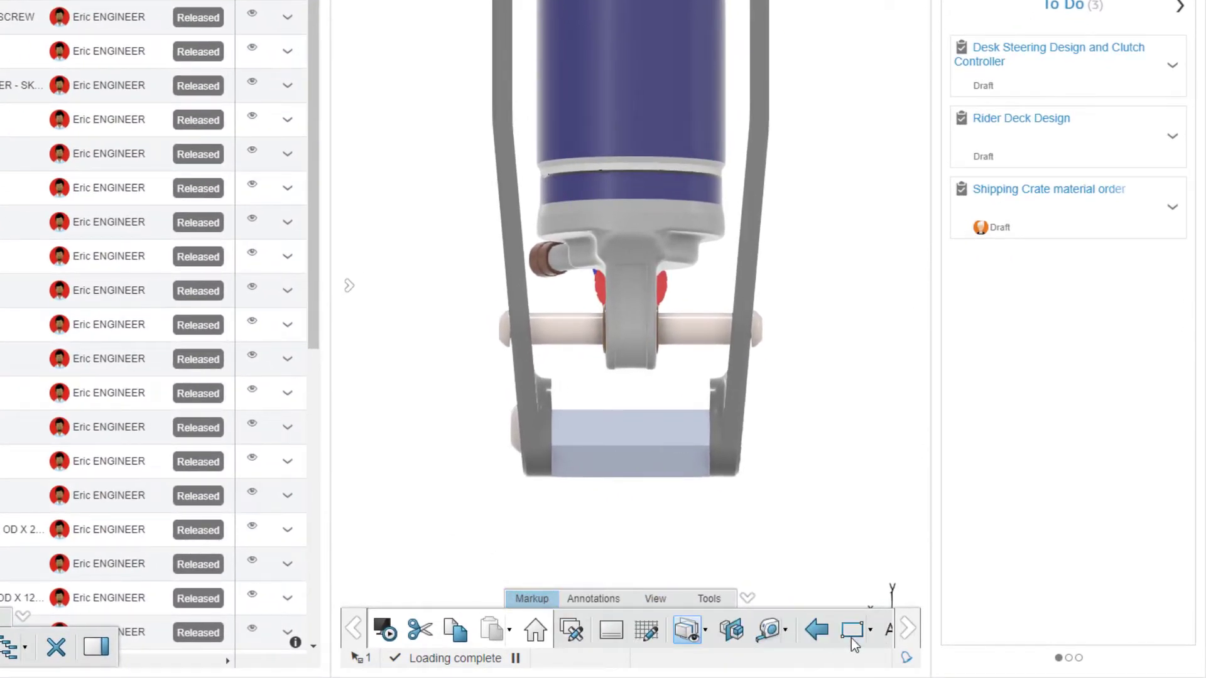
{"action": "left_click_drag", "start_coordinate": [550, 410], "coordinate": [605, 274]}
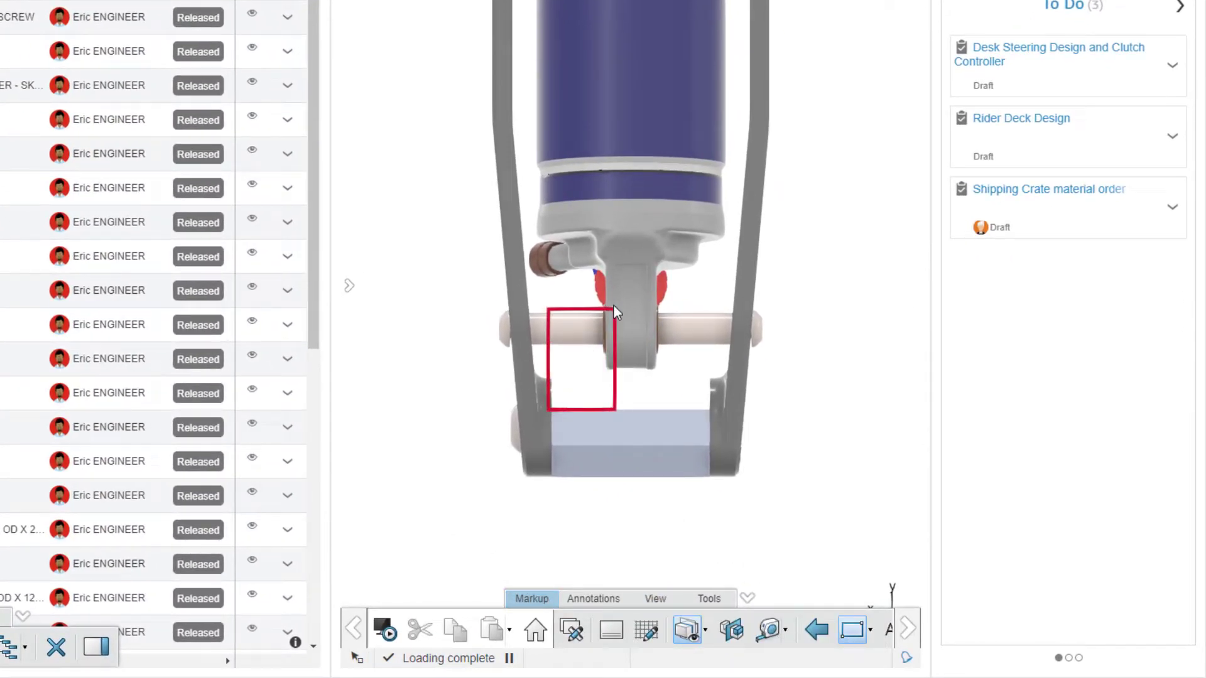
{"action": "left_click", "coordinate": [772, 518]}
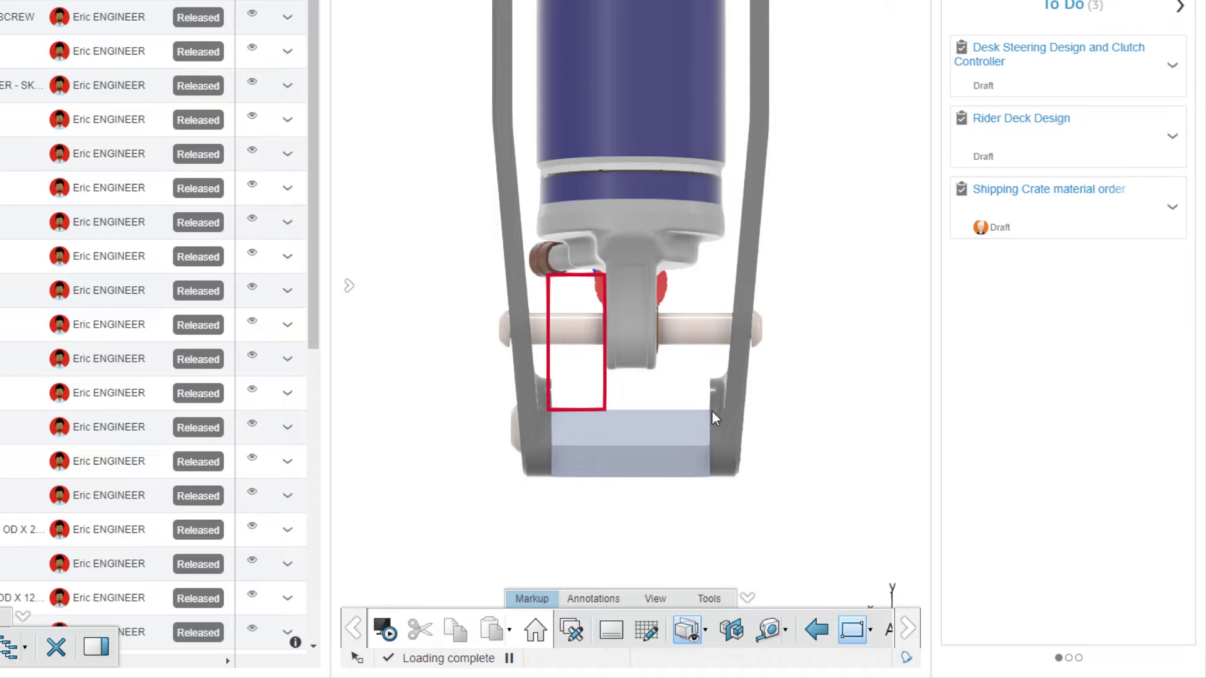
{"action": "left_click_drag", "start_coordinate": [712, 410], "coordinate": [654, 274]}
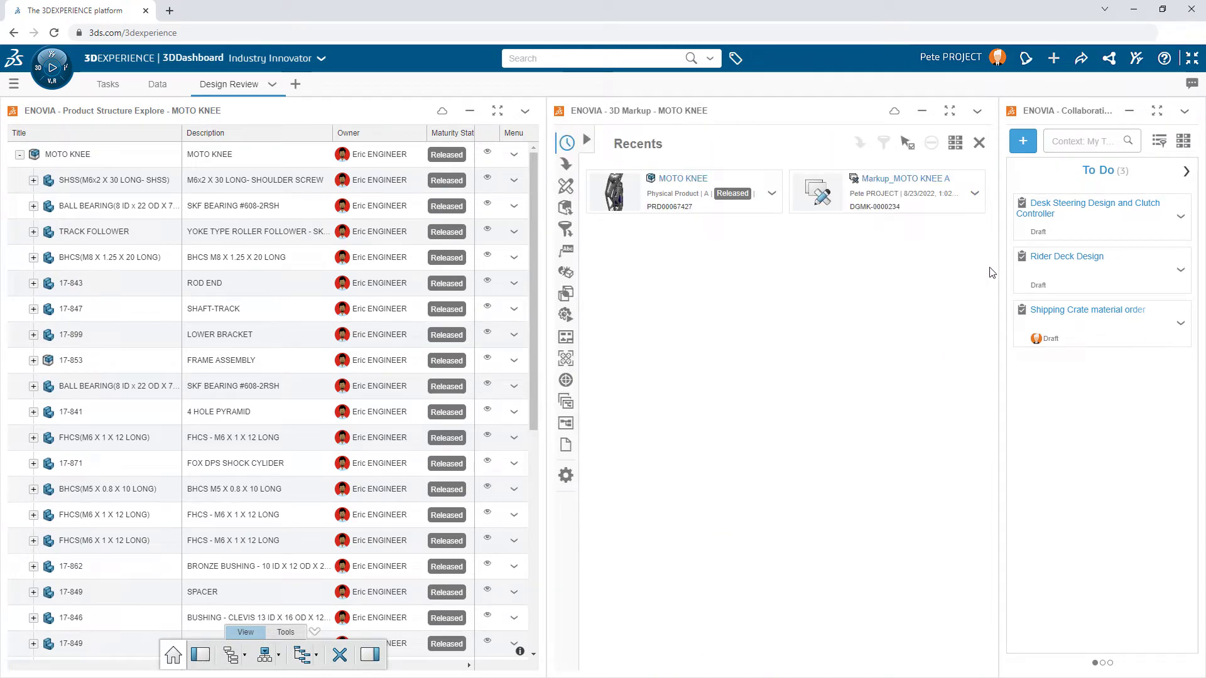
Create the 'Changes Per Supplier' task and assign it to the engineer.
{"action": "left_click", "coordinate": [1024, 143]}
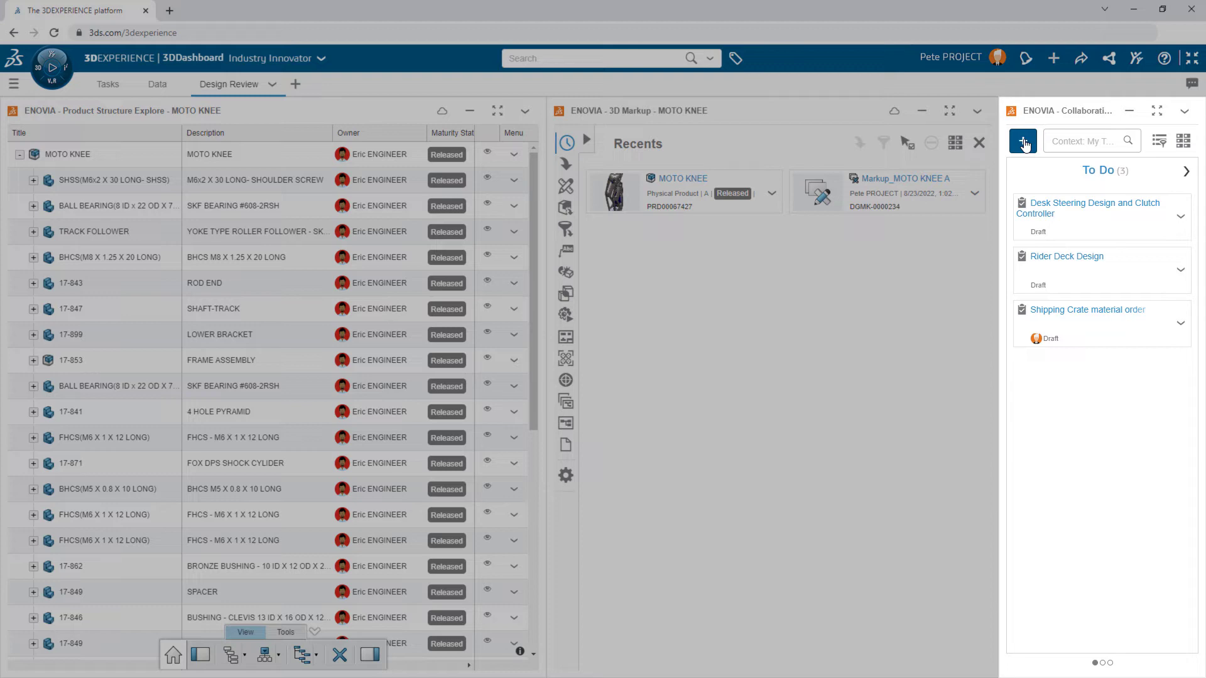
{"action": "type", "text": "Changes Per Supplier"}
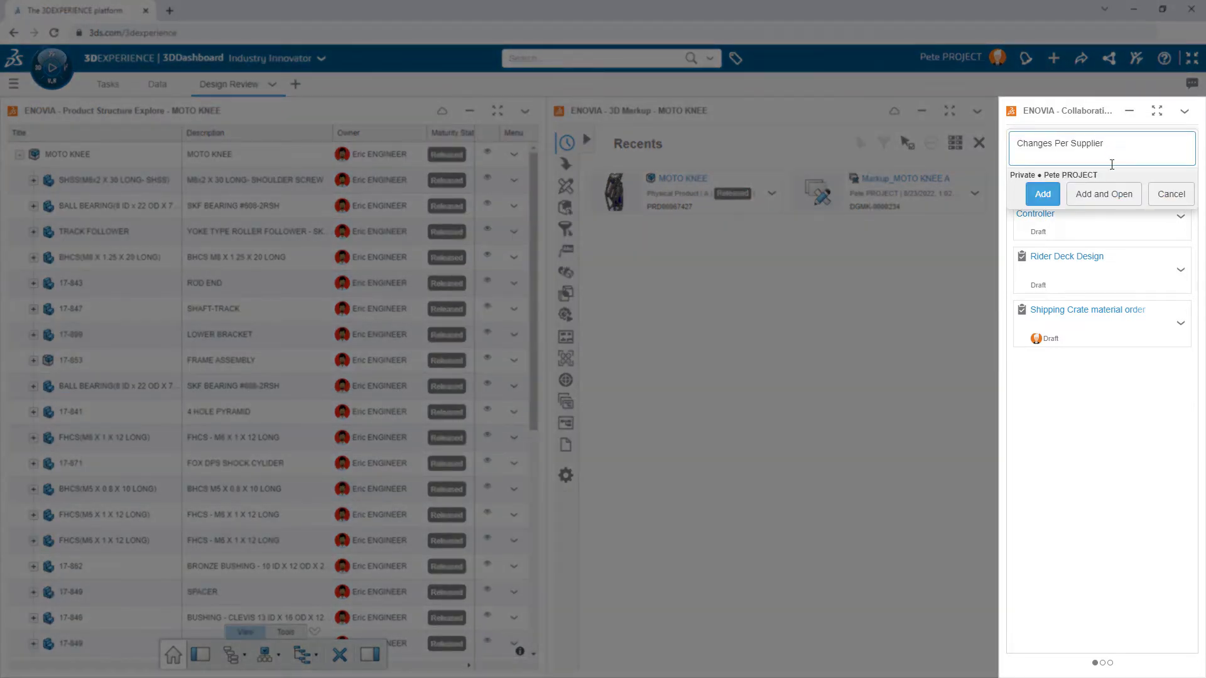
{"action": "left_click", "coordinate": [1105, 194]}
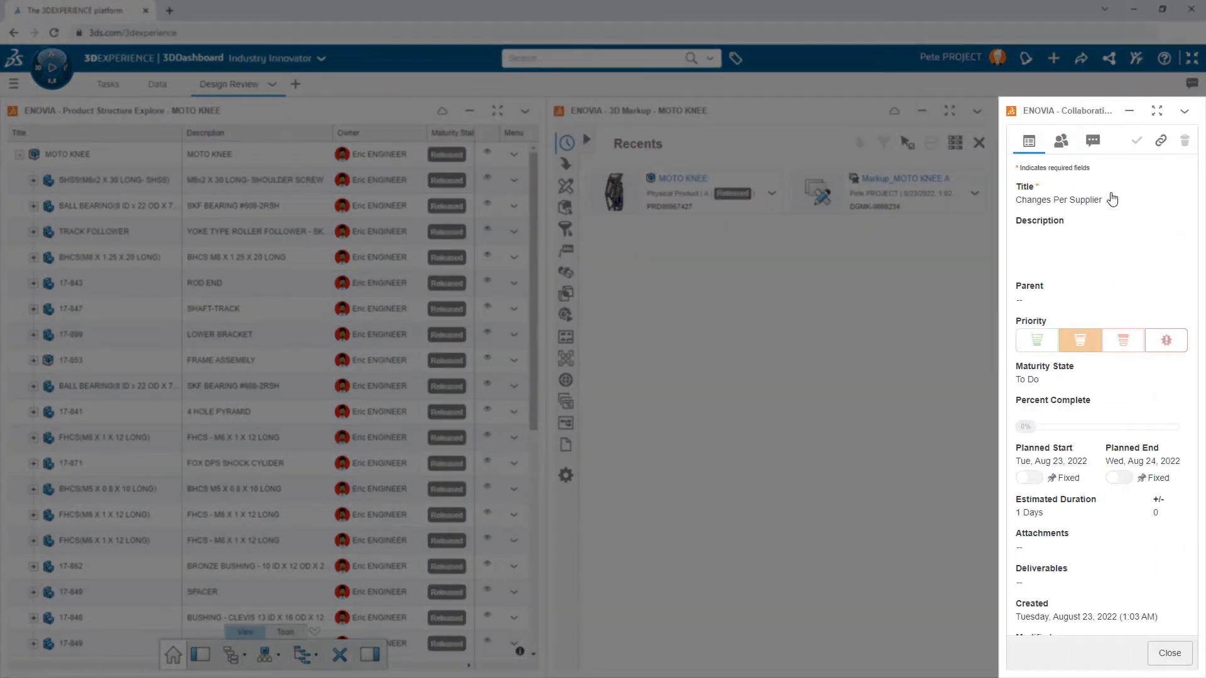
{"action": "left_click", "coordinate": [1070, 154]}
{"action": "left_click", "coordinate": [1125, 189]}
{"action": "type", "text": "ERIC"}
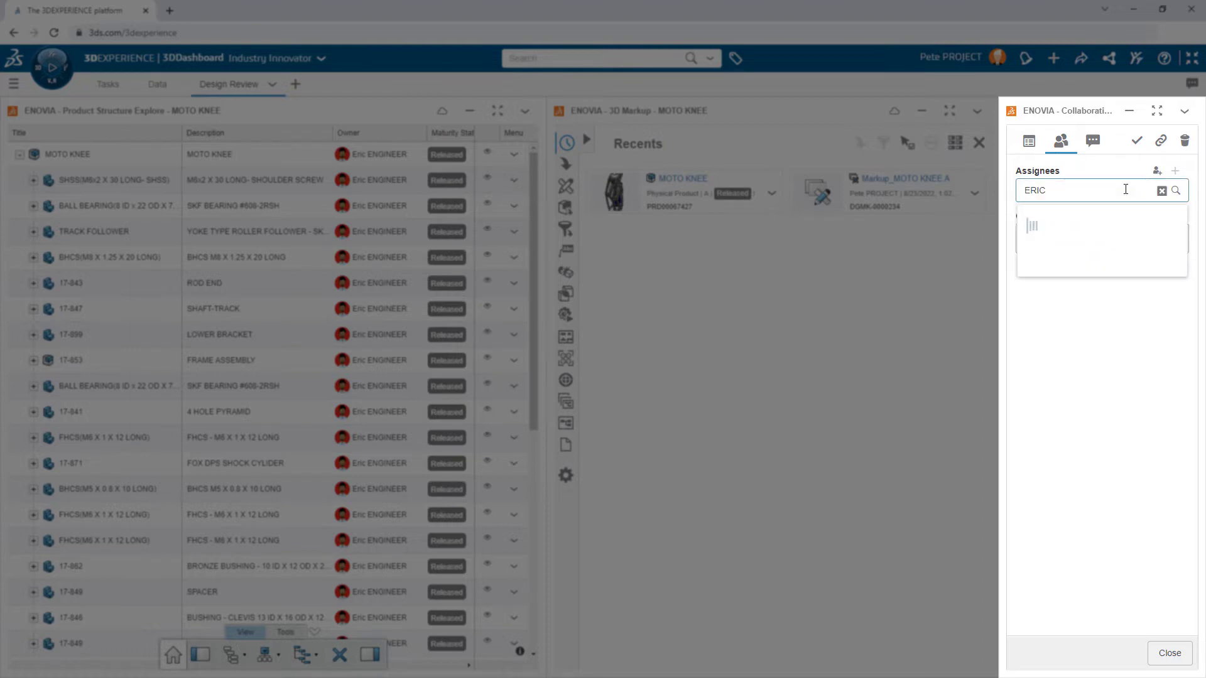
{"action": "left_click", "coordinate": [1129, 218]}
{"action": "left_click", "coordinate": [1029, 142]}
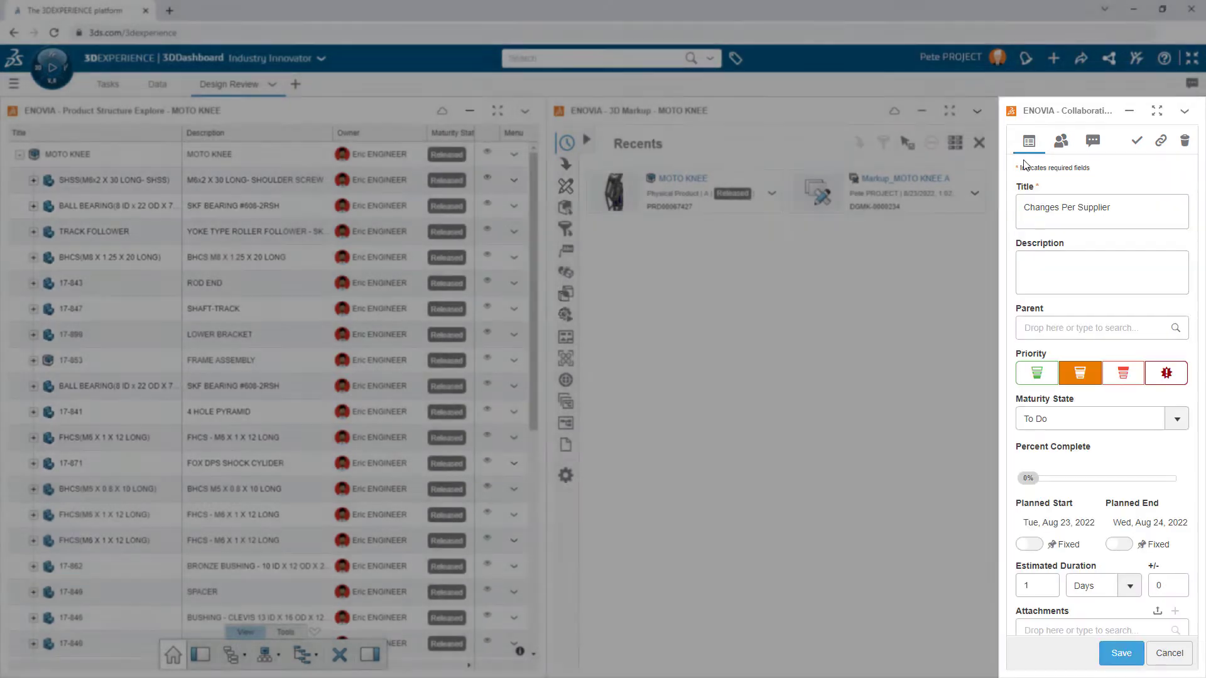
{"action": "scroll", "coordinate": [1036, 179], "scroll_direction": "down", "scroll_amount": 1}
Attach the MOTO KNEE product and its markup to the task, then close it.
{"action": "left_click", "coordinate": [634, 185]}
{"action": "left_click_drag", "start_coordinate": [634, 185], "coordinate": [1053, 573]}
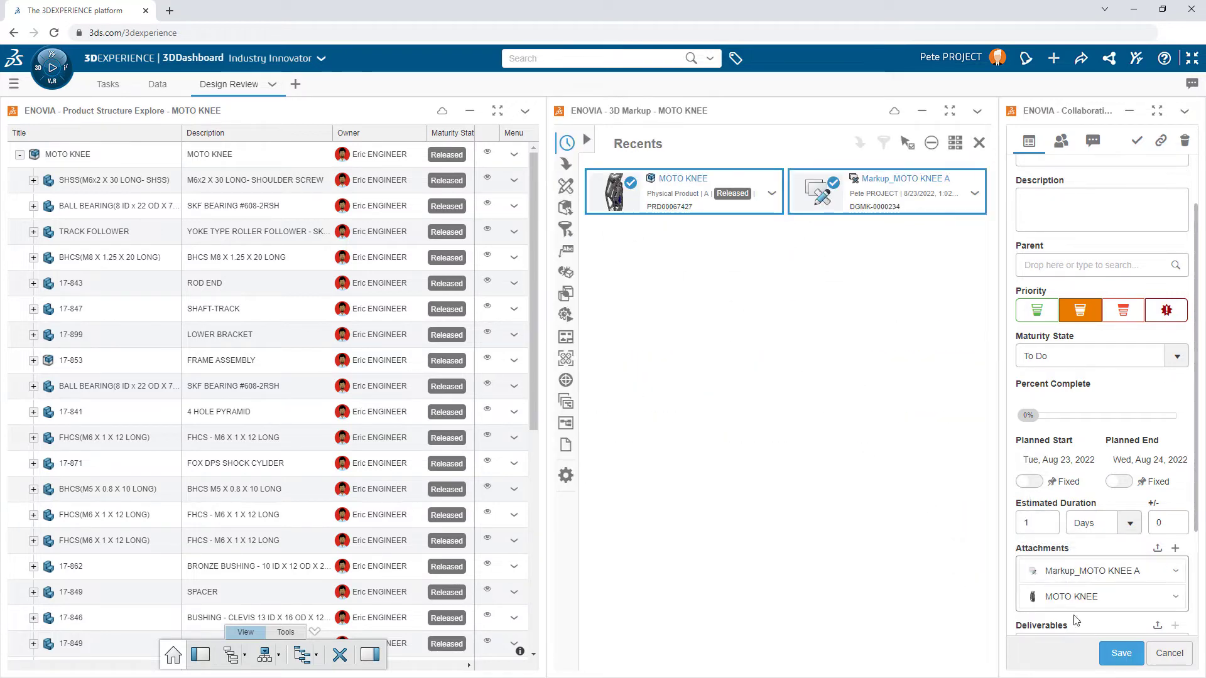
{"action": "scroll", "coordinate": [1109, 658], "scroll_direction": "up", "scroll_amount": 1}
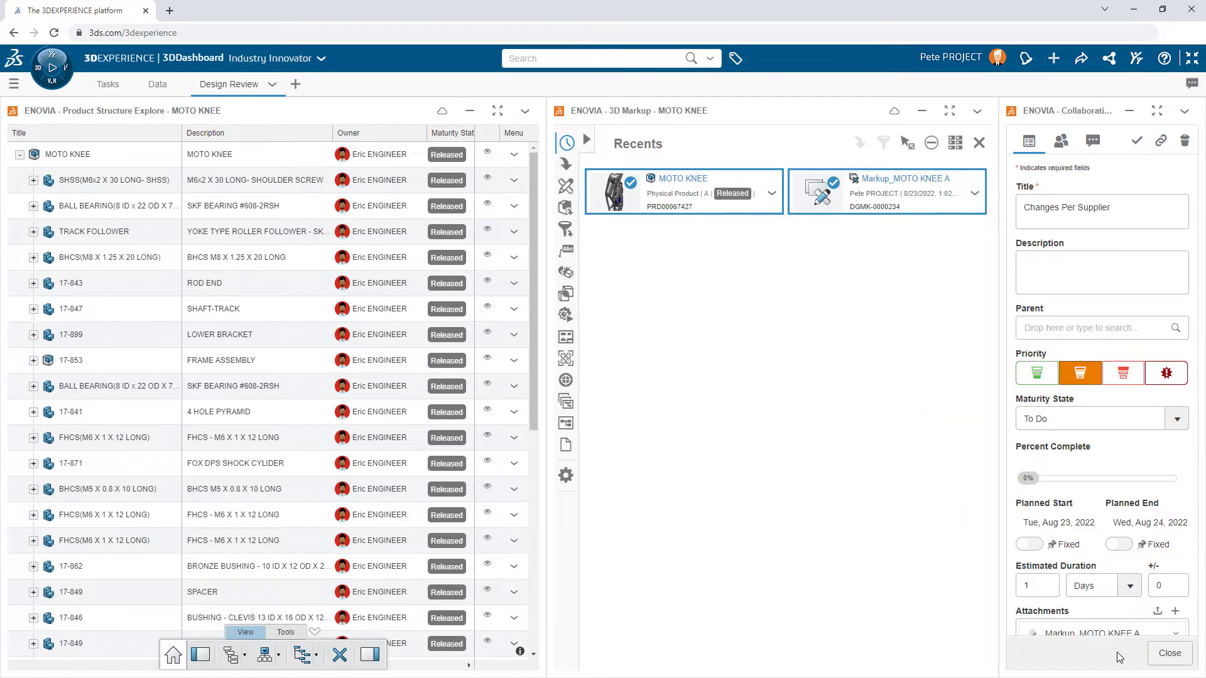
{"action": "left_click", "coordinate": [1157, 657]}
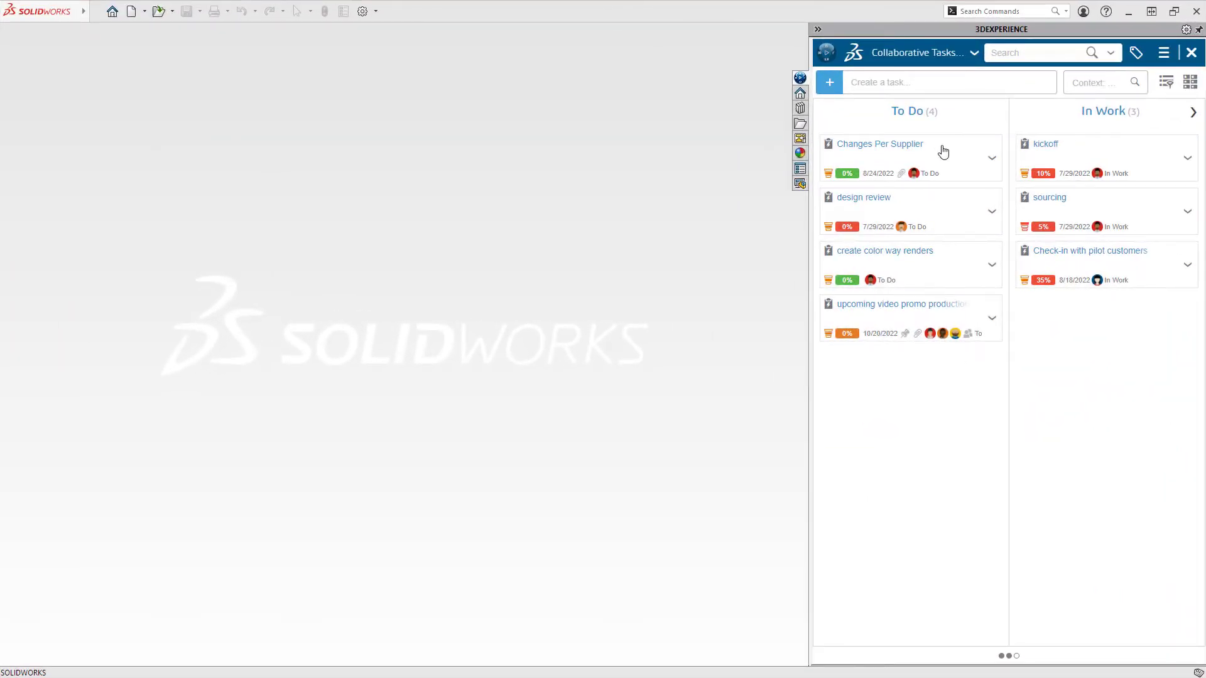
Move Changes Per Supplier from To Do to In Work and view its details.
{"action": "left_click_drag", "start_coordinate": [952, 154], "coordinate": [1150, 154]}
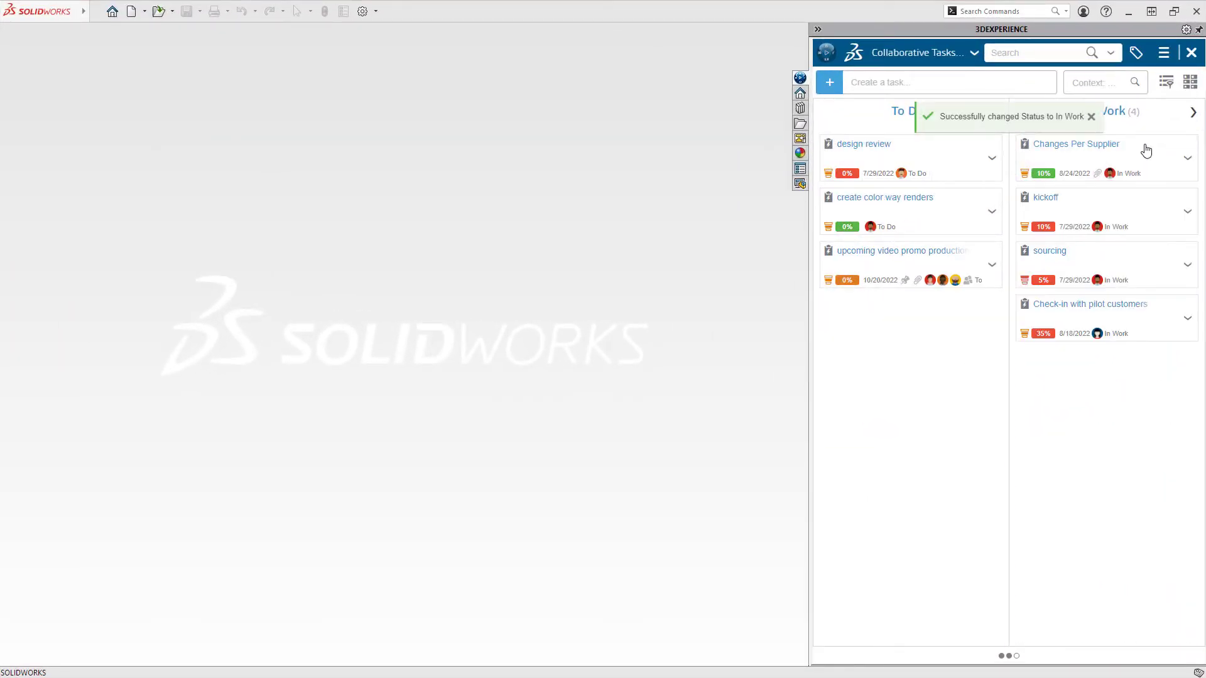
{"action": "left_click", "coordinate": [1147, 151]}
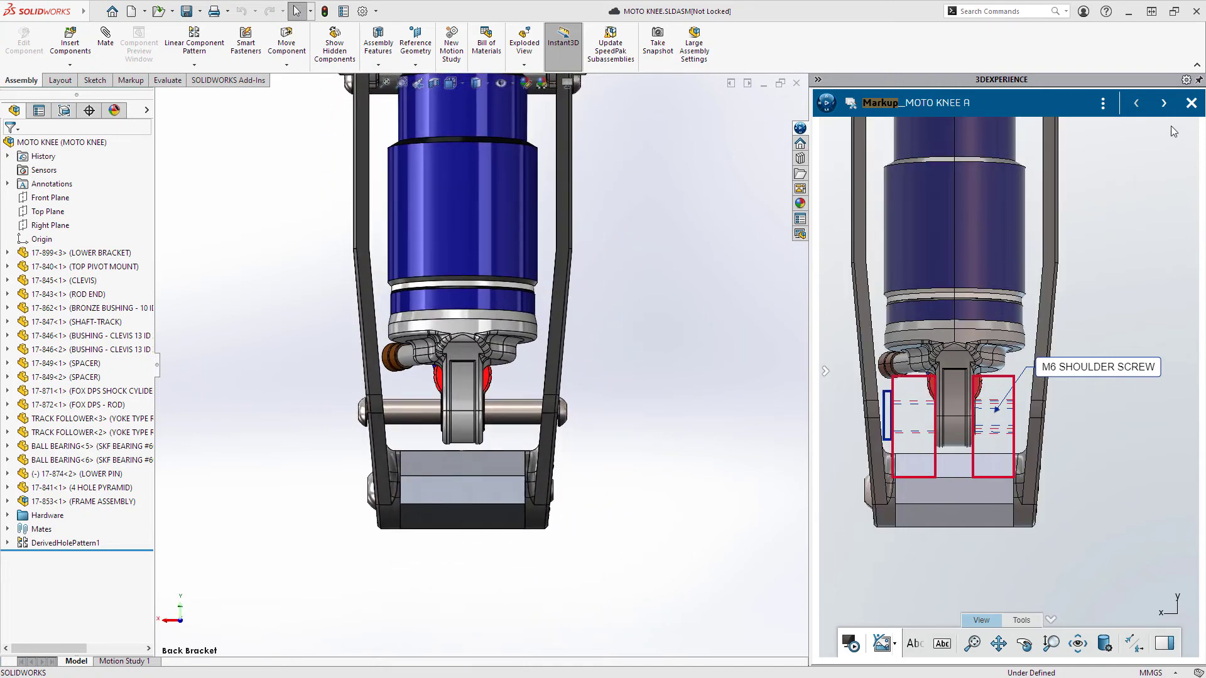
Create revision B of MOTO KNEE and bracket 17-899<3> from MySession.
{"action": "left_click", "coordinate": [1191, 104]}
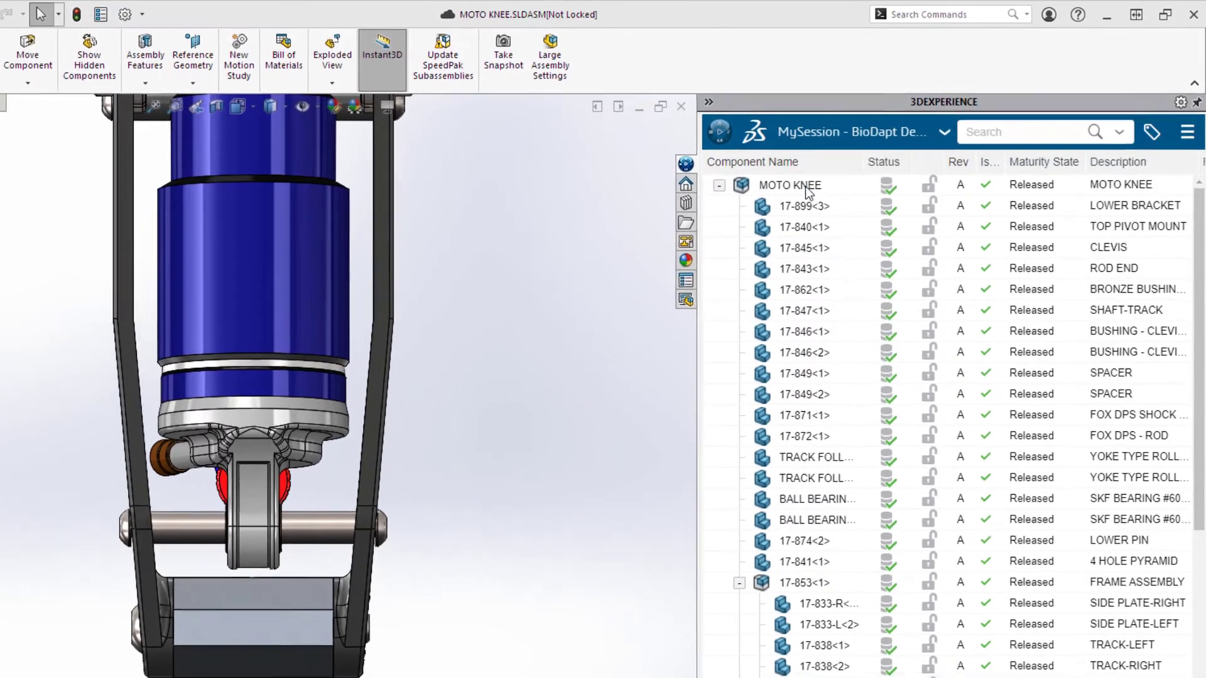
{"action": "left_click", "coordinate": [802, 208]}
{"action": "right_click", "coordinate": [802, 205]}
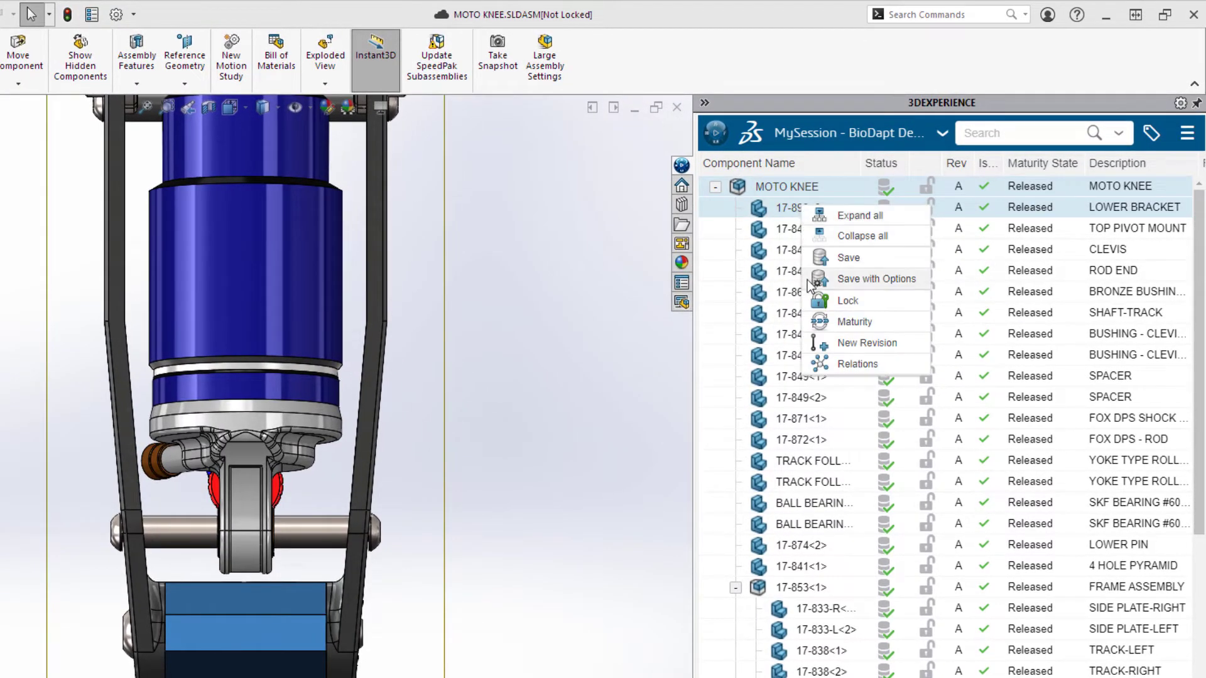
{"action": "left_click", "coordinate": [812, 342]}
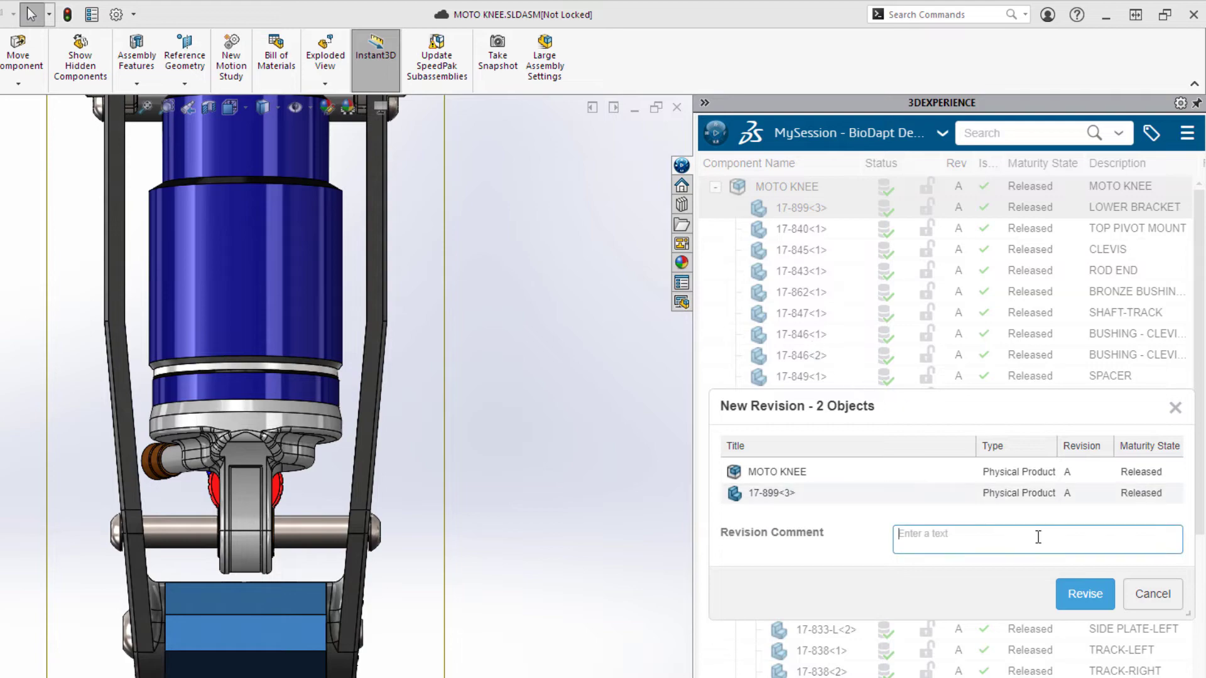
{"action": "type", "text": "Bracket Design Change"}
{"action": "left_click", "coordinate": [1062, 606]}
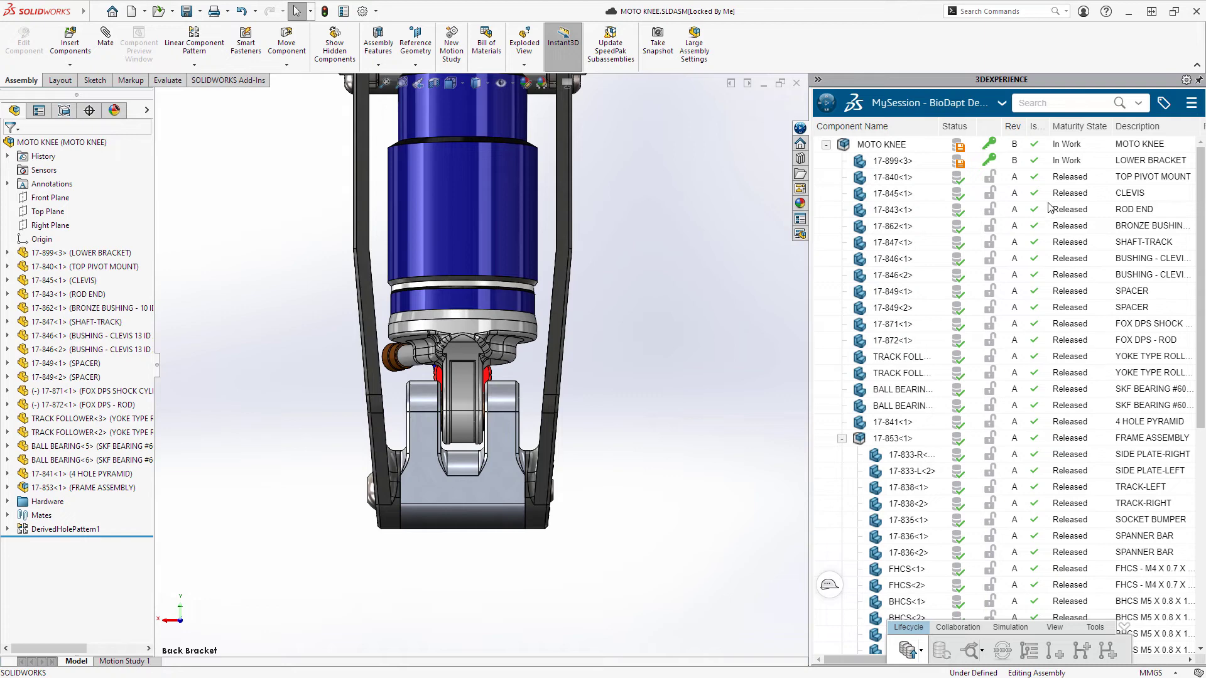
Find 'M6x1 X 25 Long-Low Profile' in 3DSearch and insert the SHSS screw.
{"action": "left_click", "coordinate": [1020, 104]}
{"action": "left_click", "coordinate": [1024, 130]}
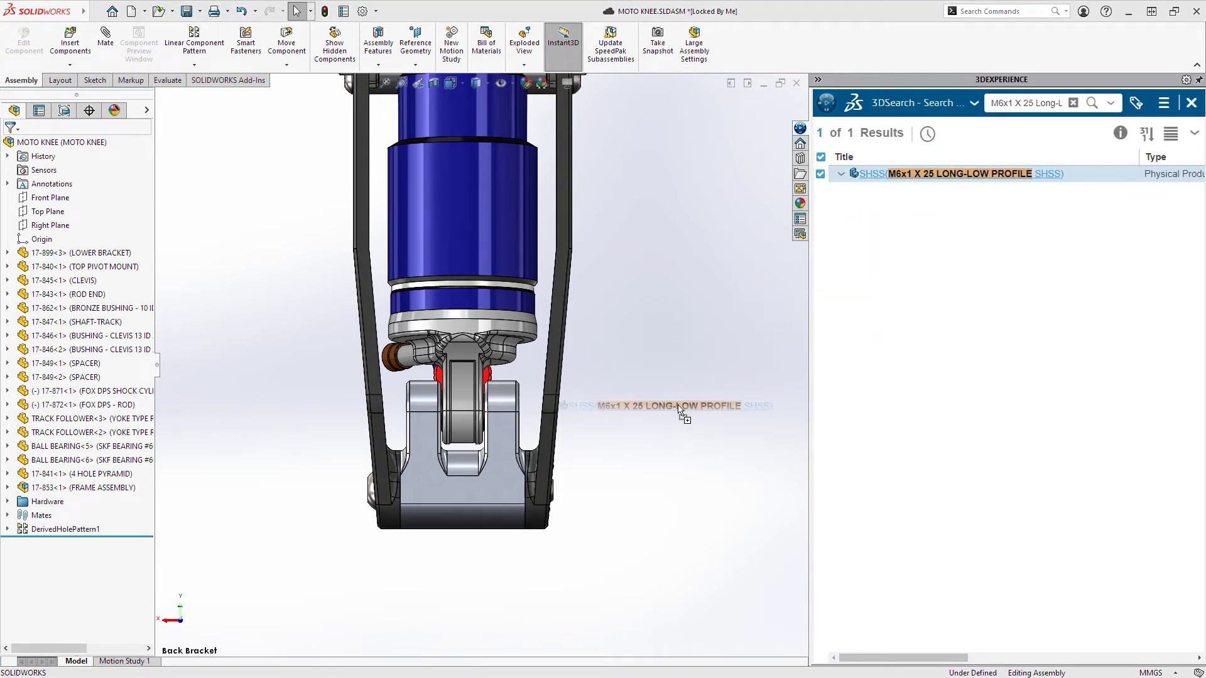
{"action": "left_click_drag", "start_coordinate": [975, 174], "coordinate": [673, 405]}
{"action": "key", "text": "Escape"}
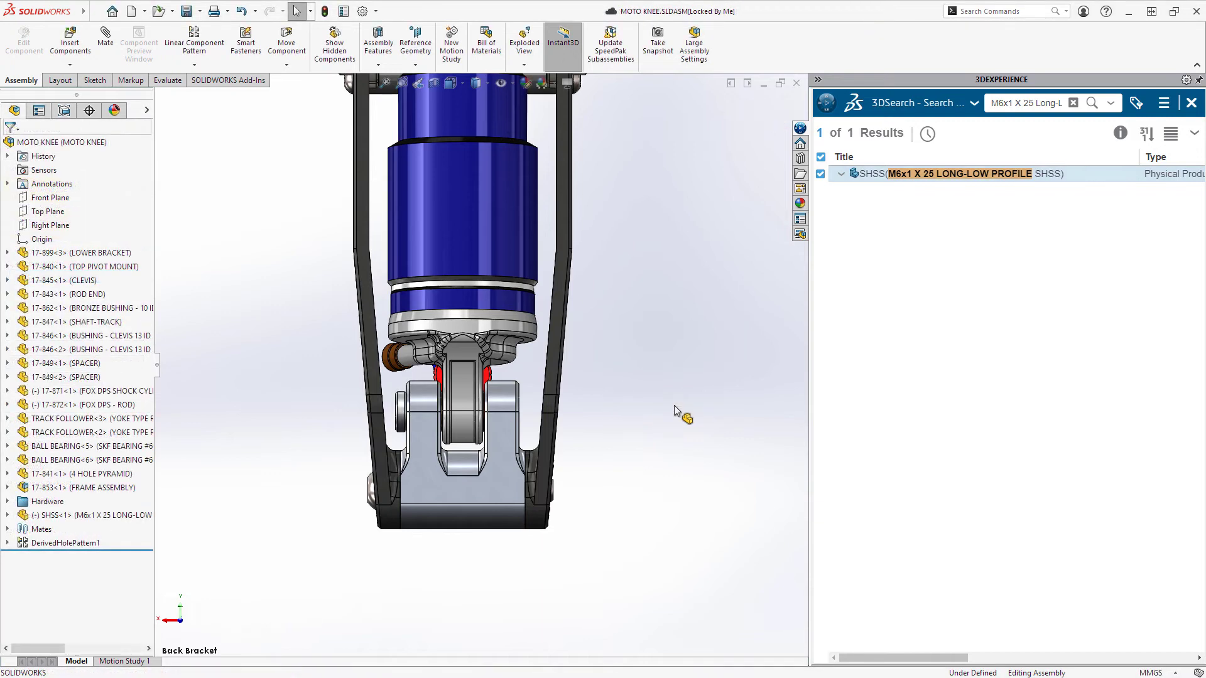
Release MOTO KNEE revision B together with its components.
{"action": "left_click", "coordinate": [1191, 103]}
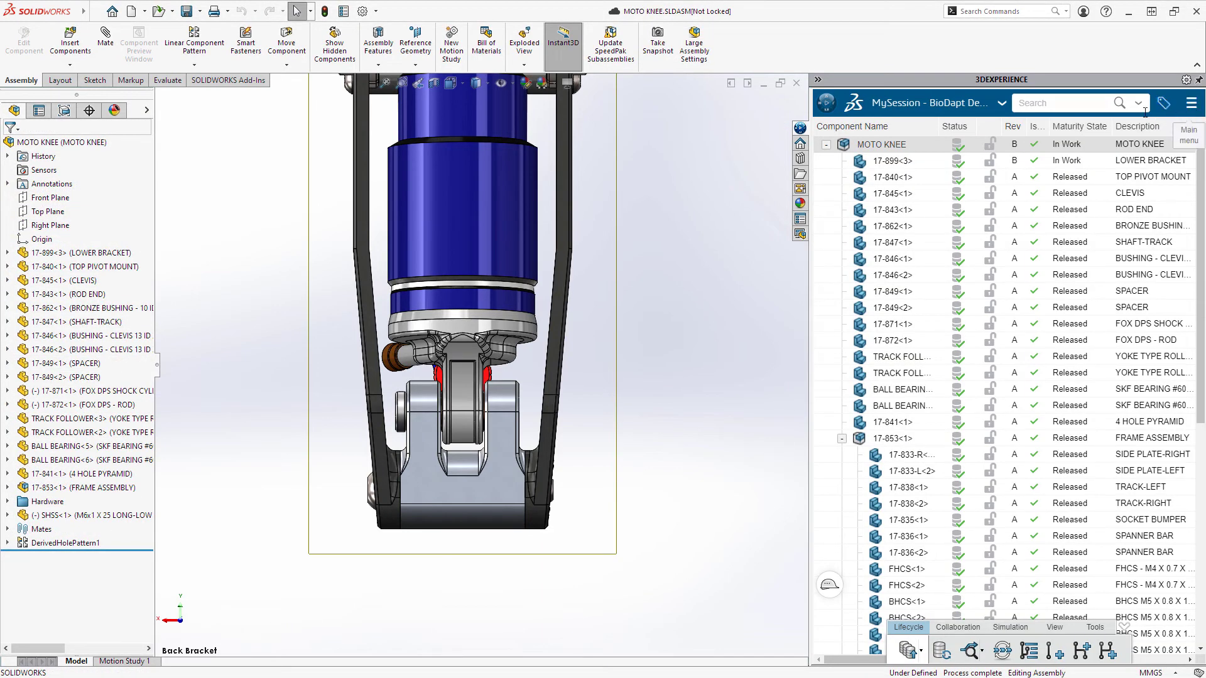
{"action": "right_click", "coordinate": [905, 146]}
{"action": "left_click", "coordinate": [928, 286]}
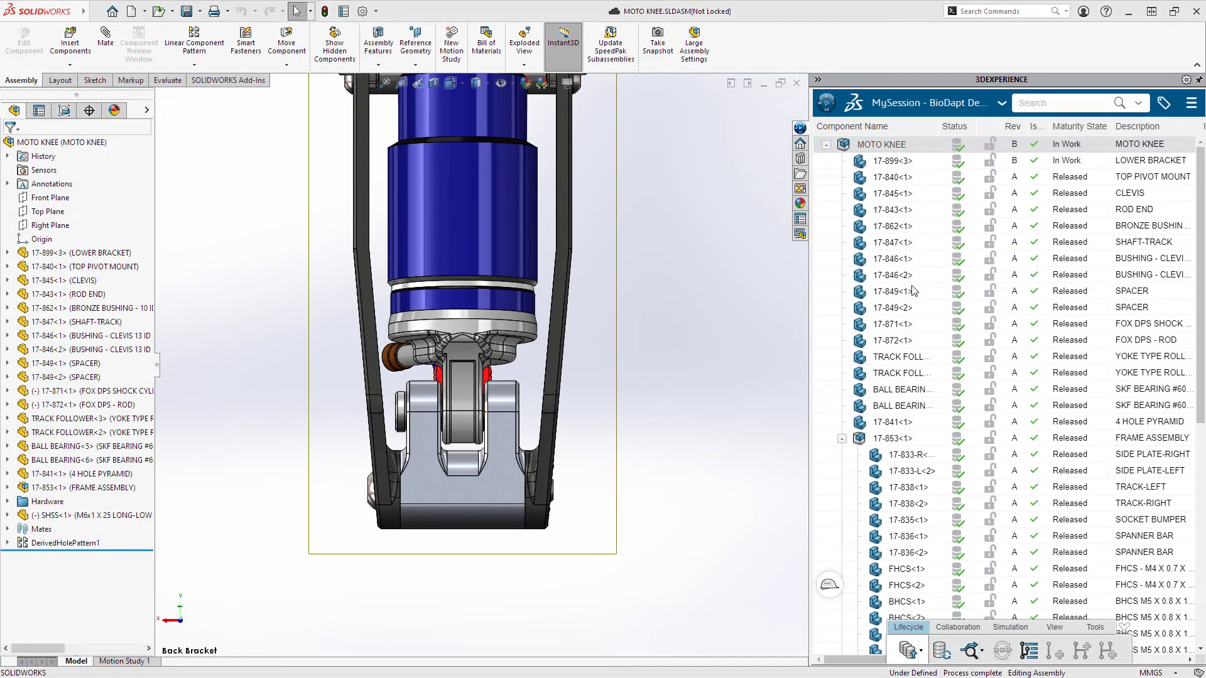
{"action": "left_click", "coordinate": [968, 340]}
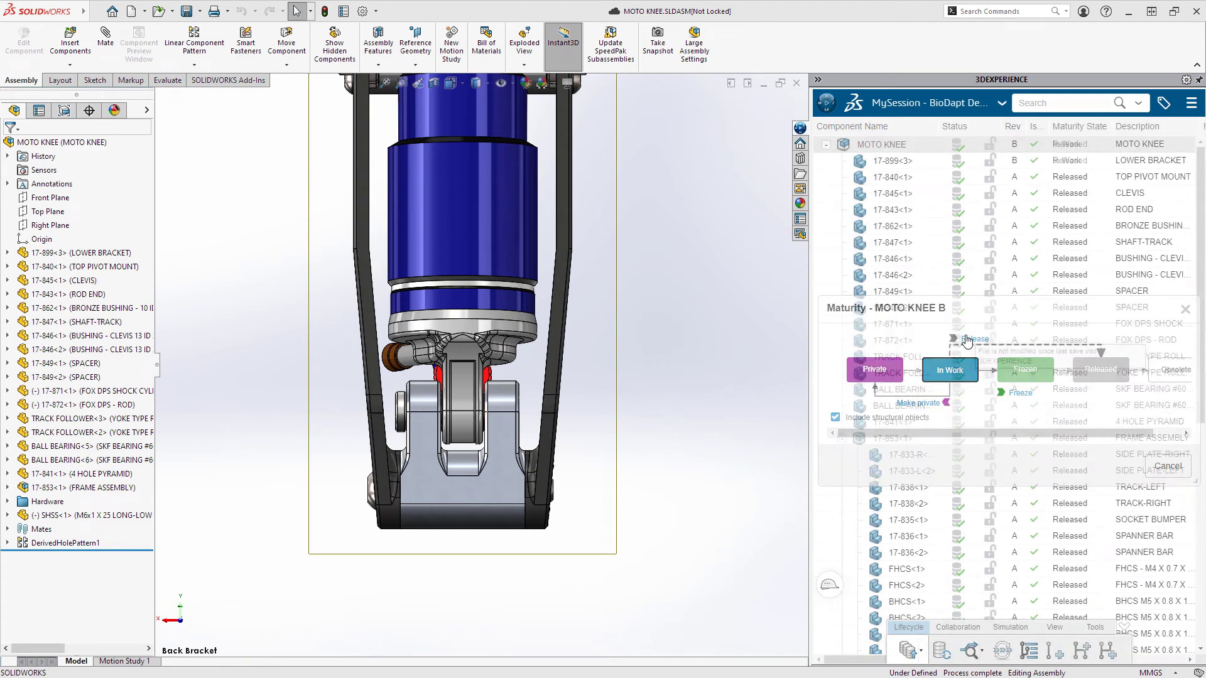
Comment that the changes were made on Changes Per Supplier and mark it complete.
{"action": "left_click", "coordinate": [1001, 102]}
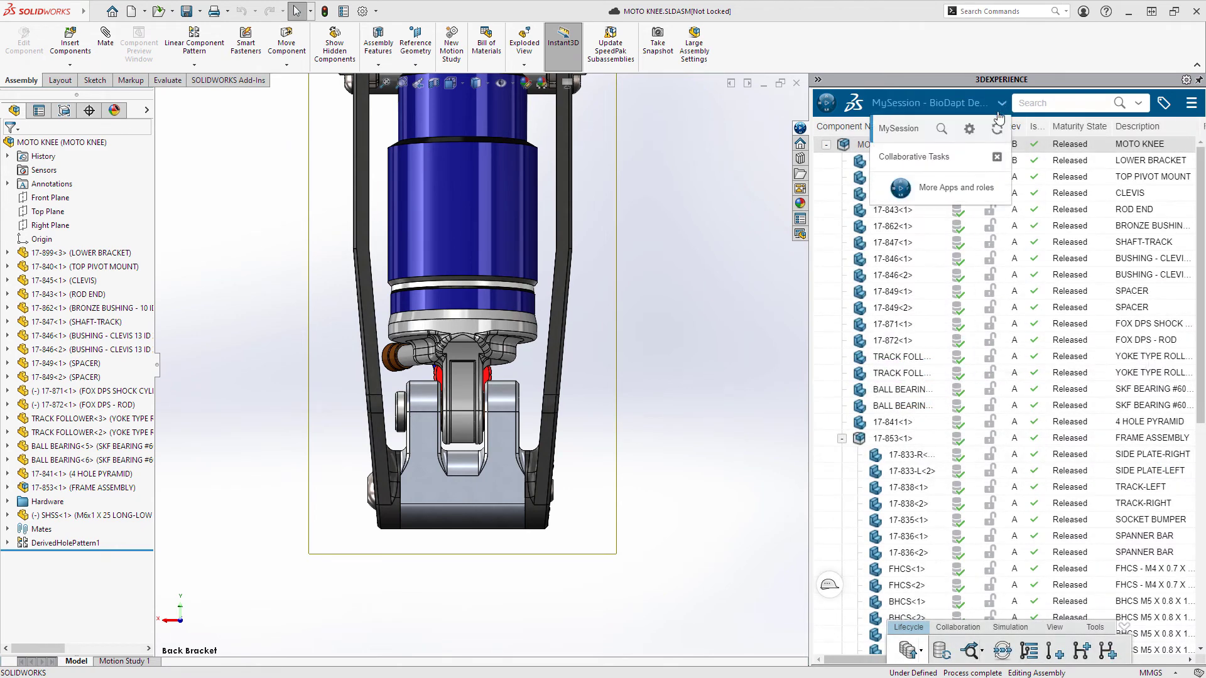
{"action": "left_click", "coordinate": [981, 156]}
{"action": "left_click", "coordinate": [1040, 133]}
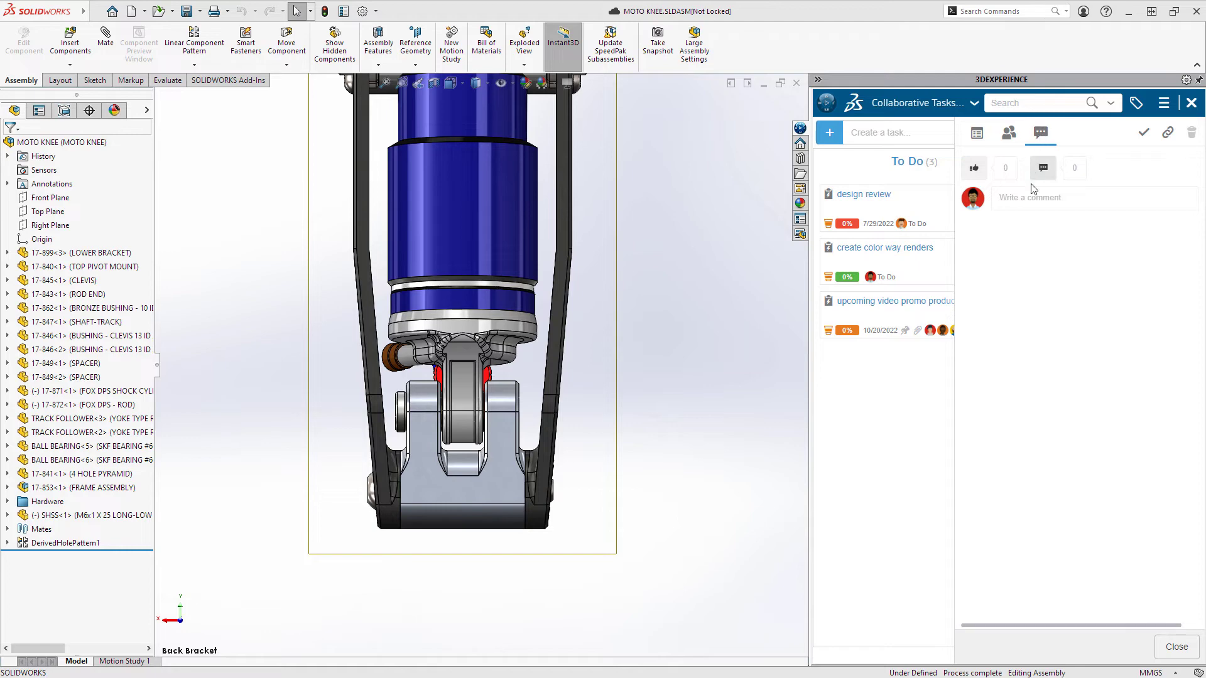
{"action": "type", "text": "Changes made as requested"}
{"action": "key", "text": "Return"}
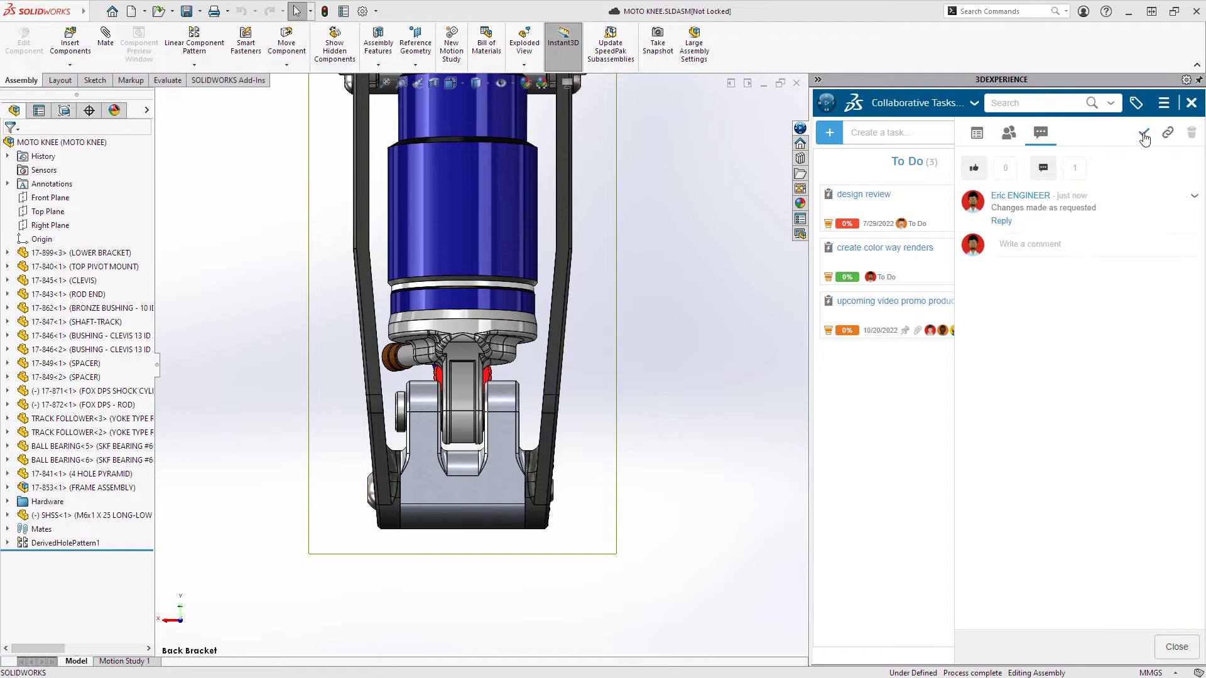
{"action": "left_click", "coordinate": [1144, 138]}
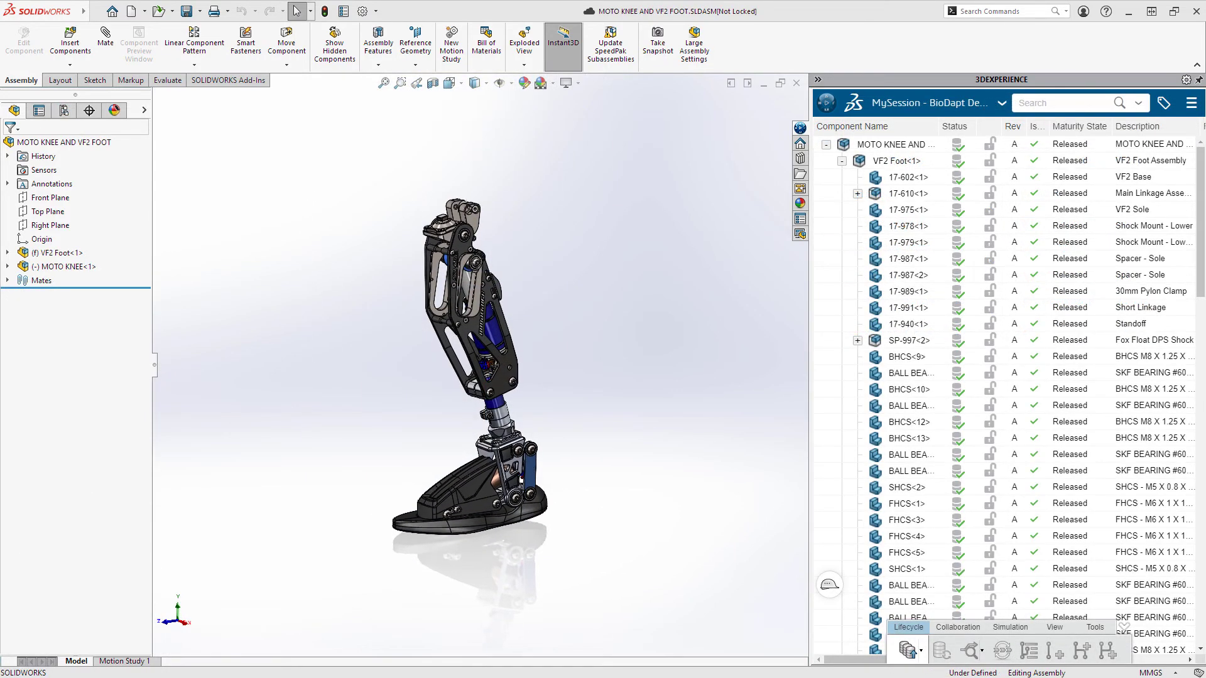